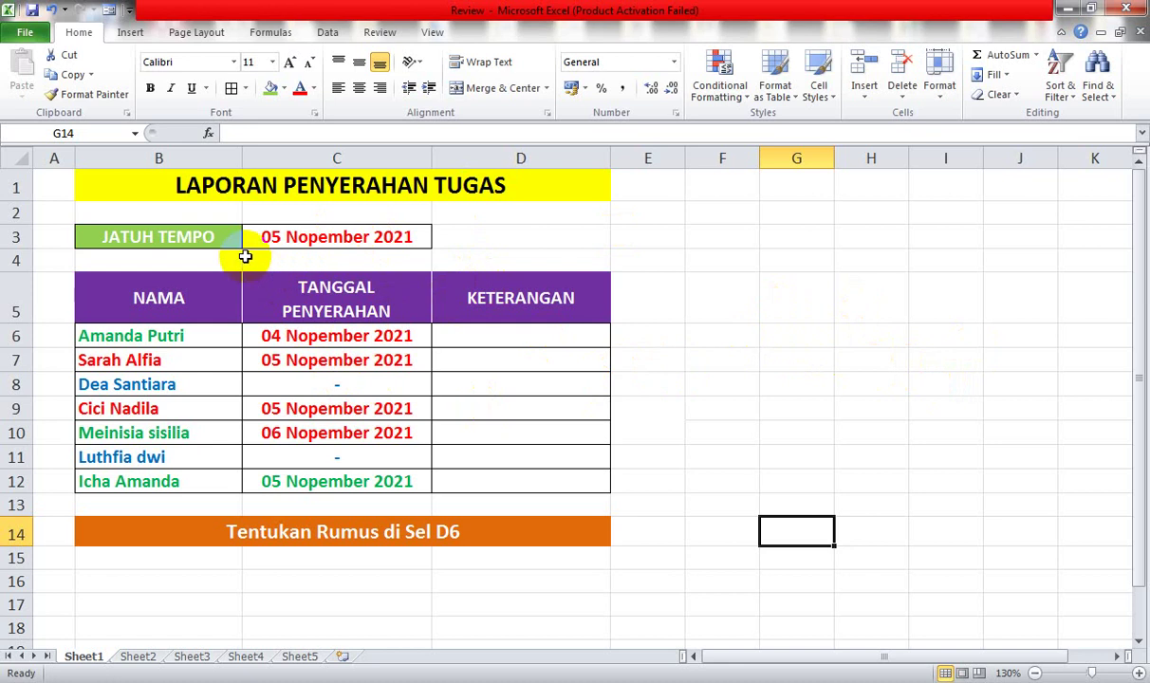
Format the due date in cell C3 as Short Date
click(186, 239)
click(311, 237)
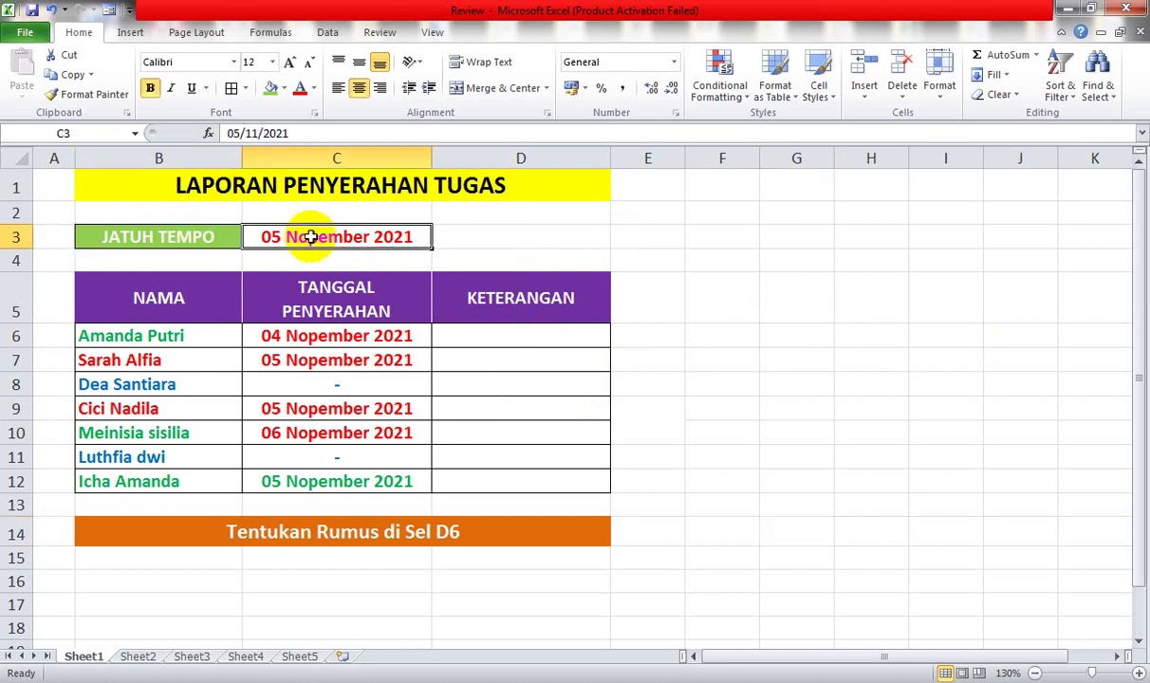
click(236, 236)
click(288, 238)
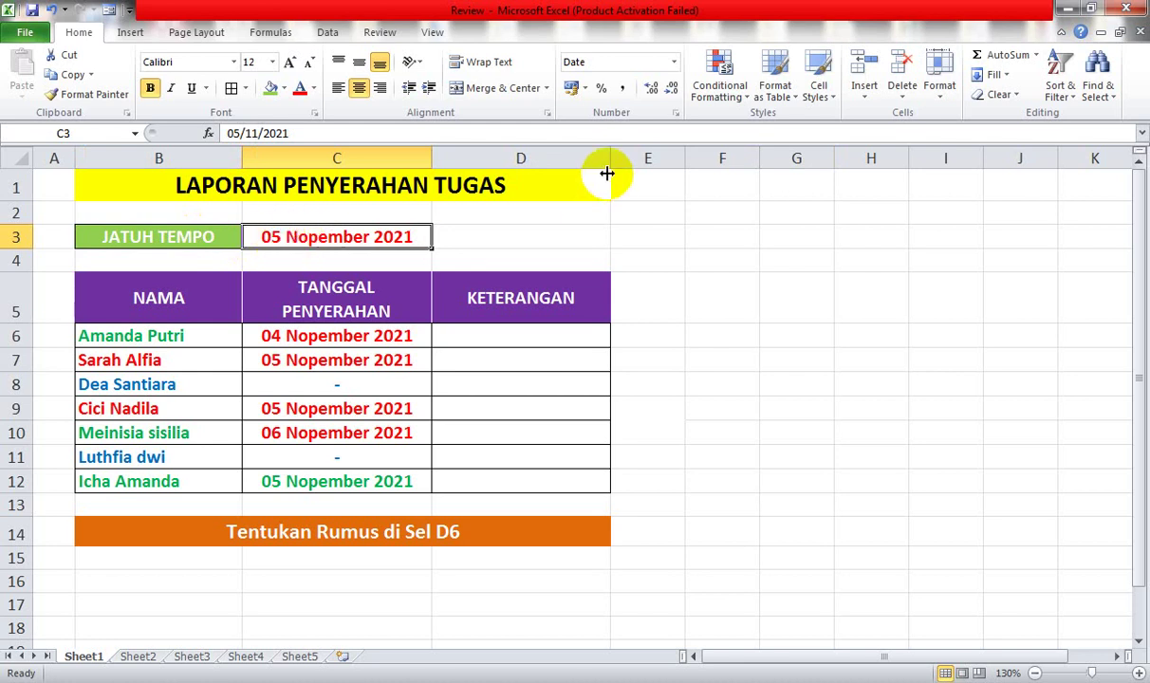
click(672, 62)
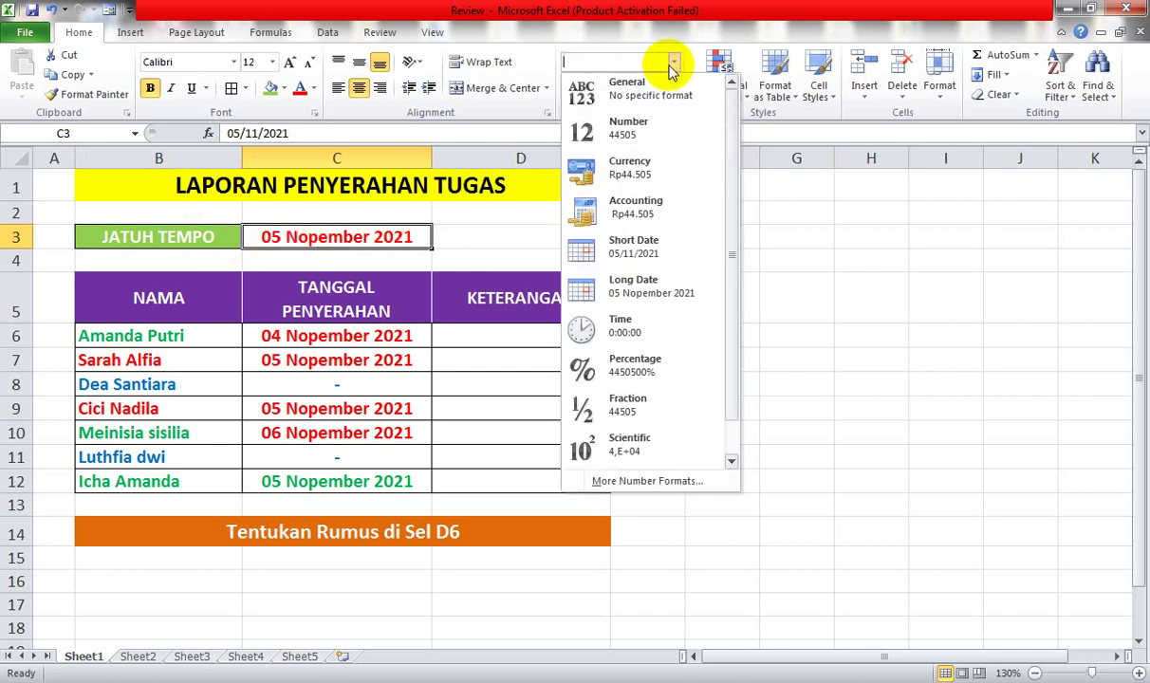
click(655, 255)
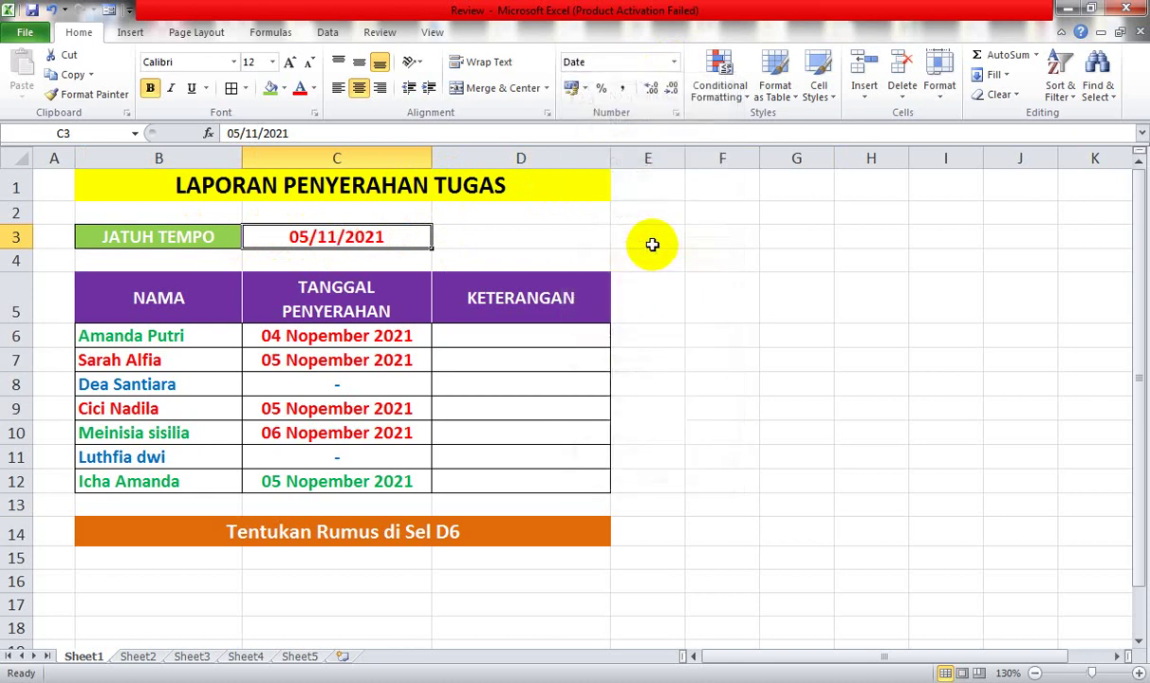
Format the due date in cell C3 as Long Date
click(672, 63)
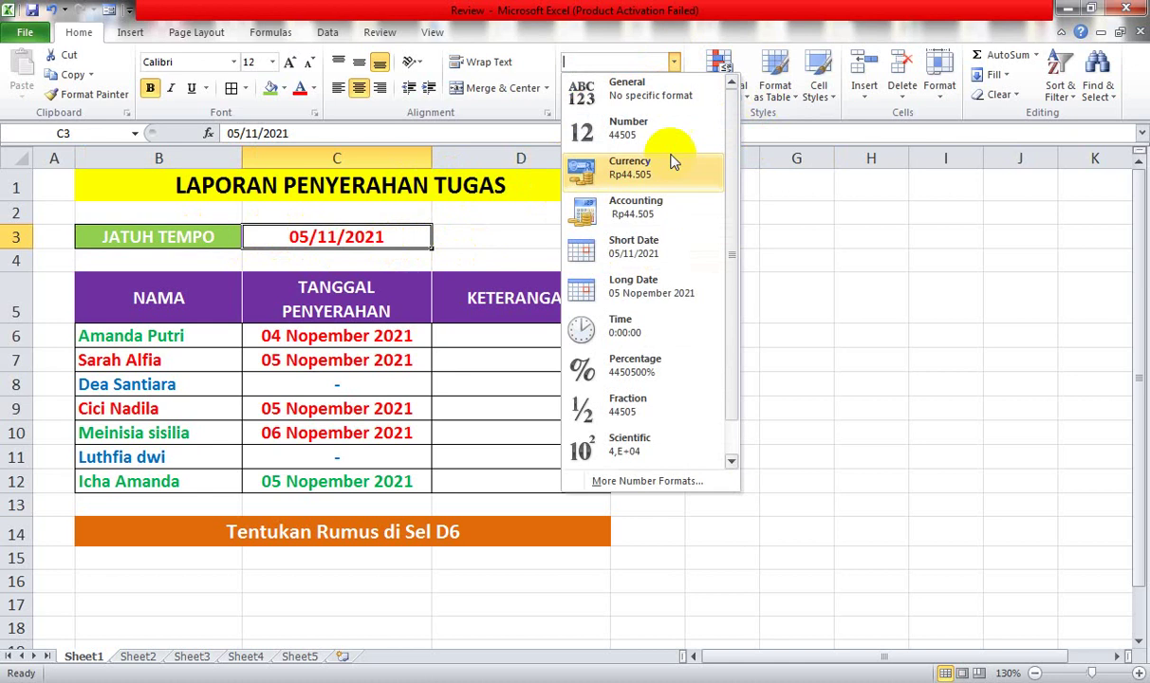
click(661, 294)
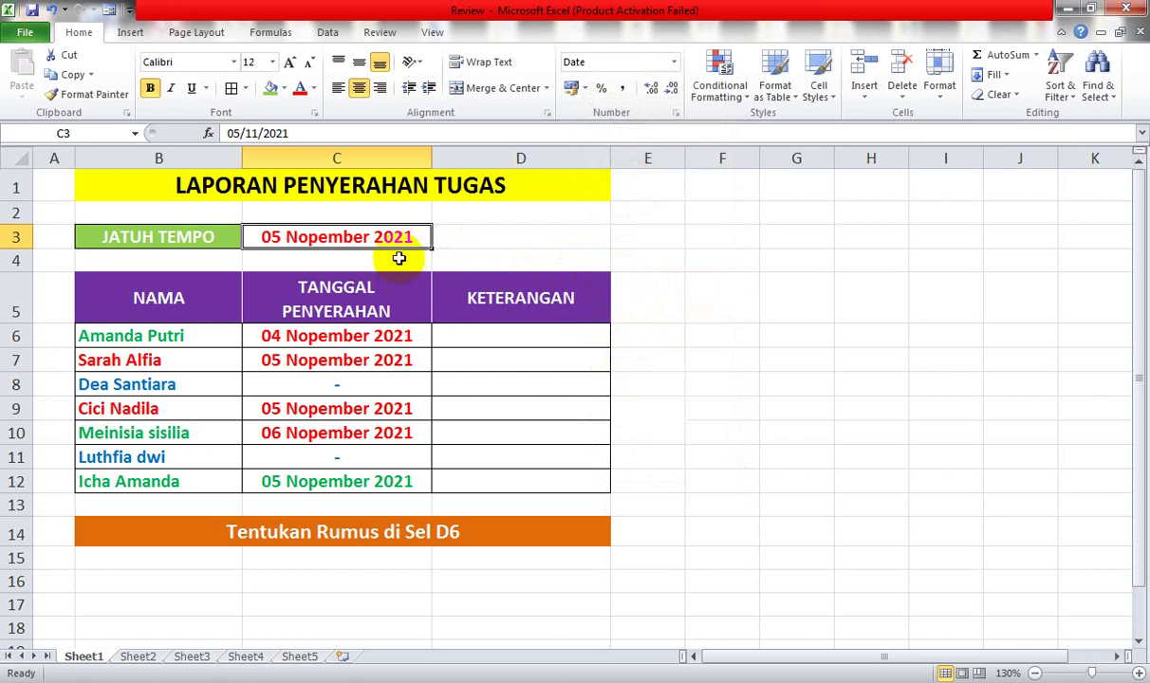
click(674, 63)
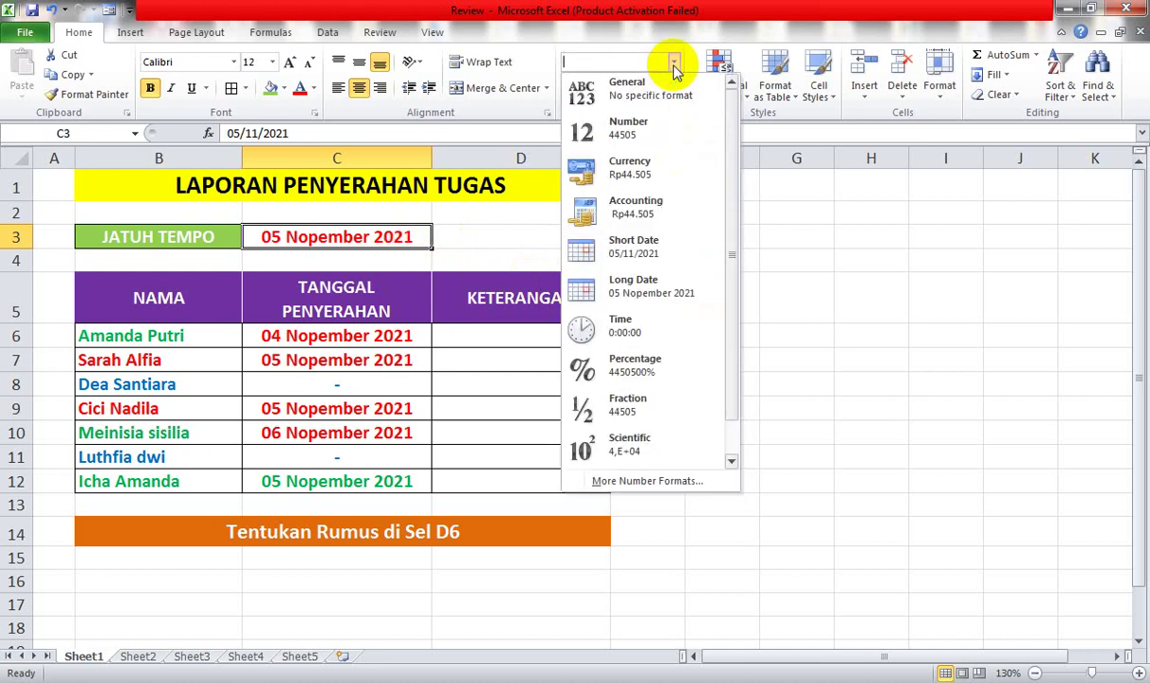
click(645, 289)
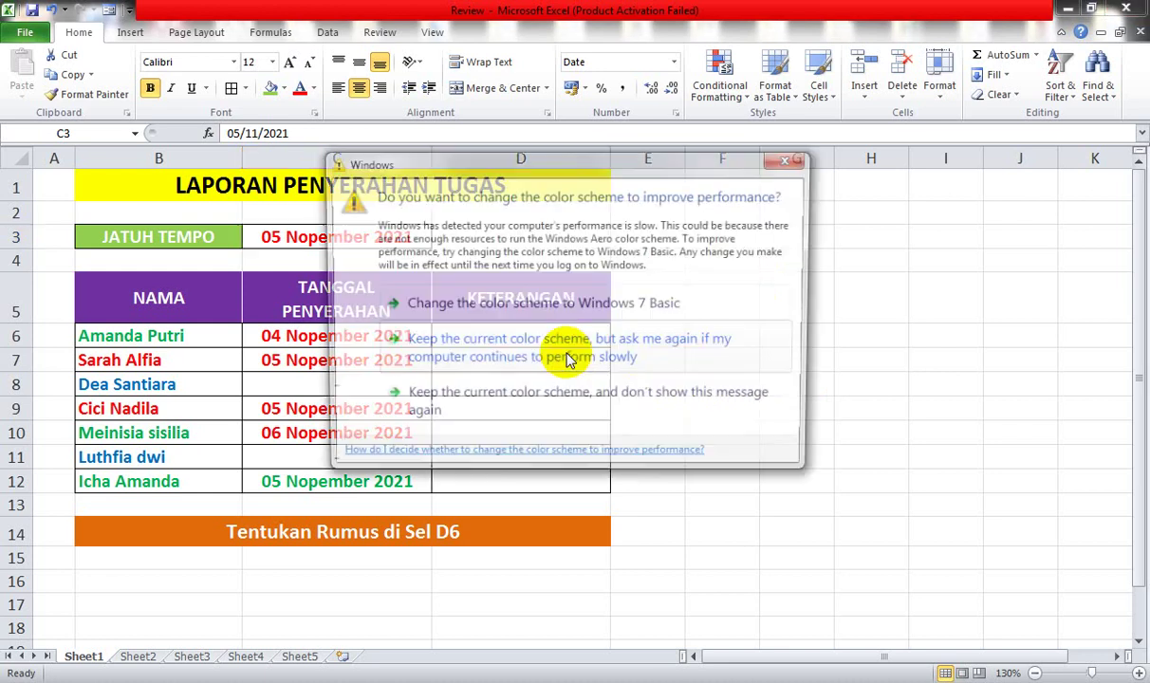
Change the Windows color scheme to Windows 7 Basic in the performance dialog
click(595, 304)
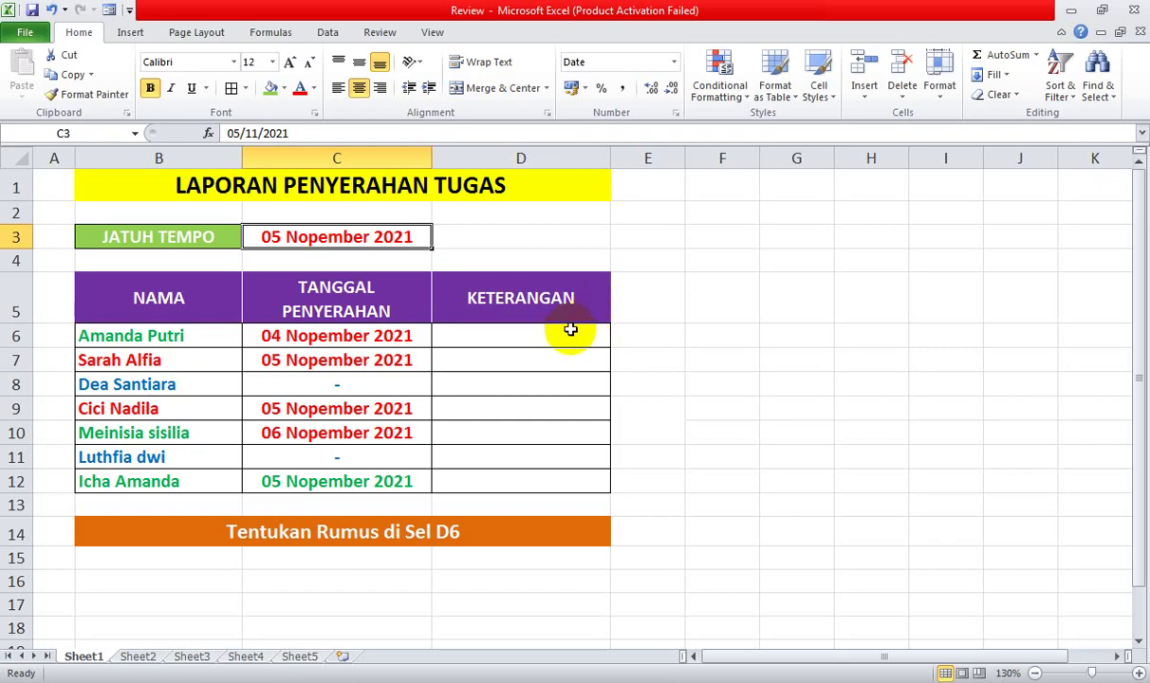
Examine the due date in C3 against the submission dates and dash entries in the TANGGAL PENYERAHAN column
click(565, 332)
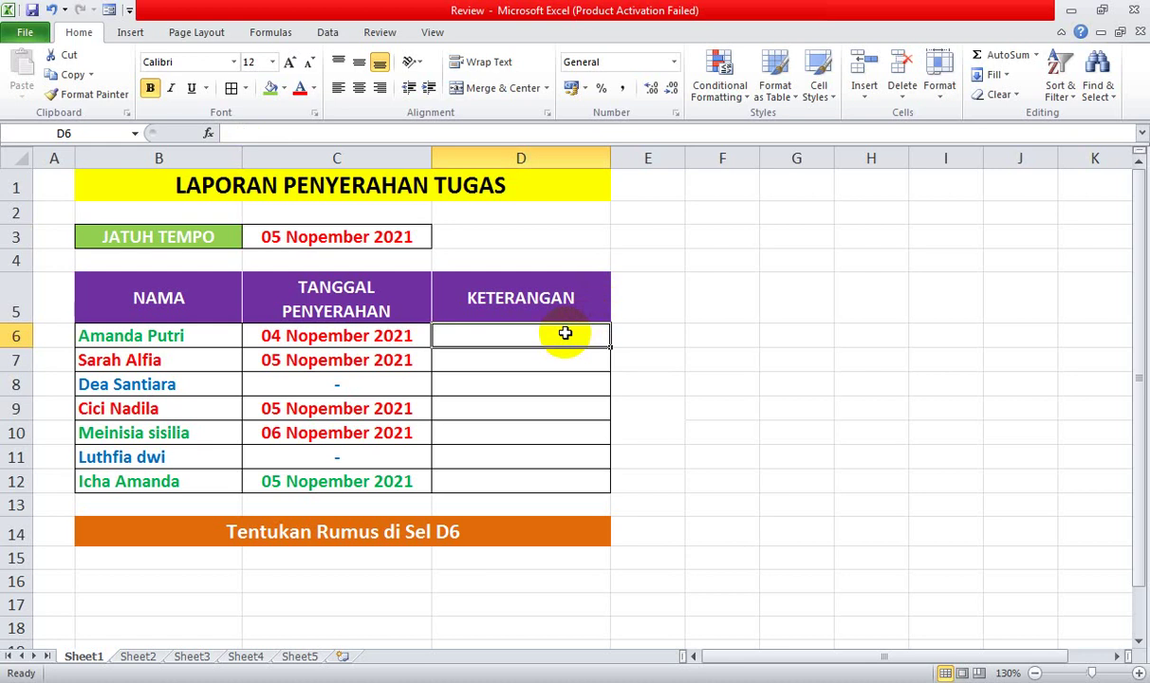
click(377, 237)
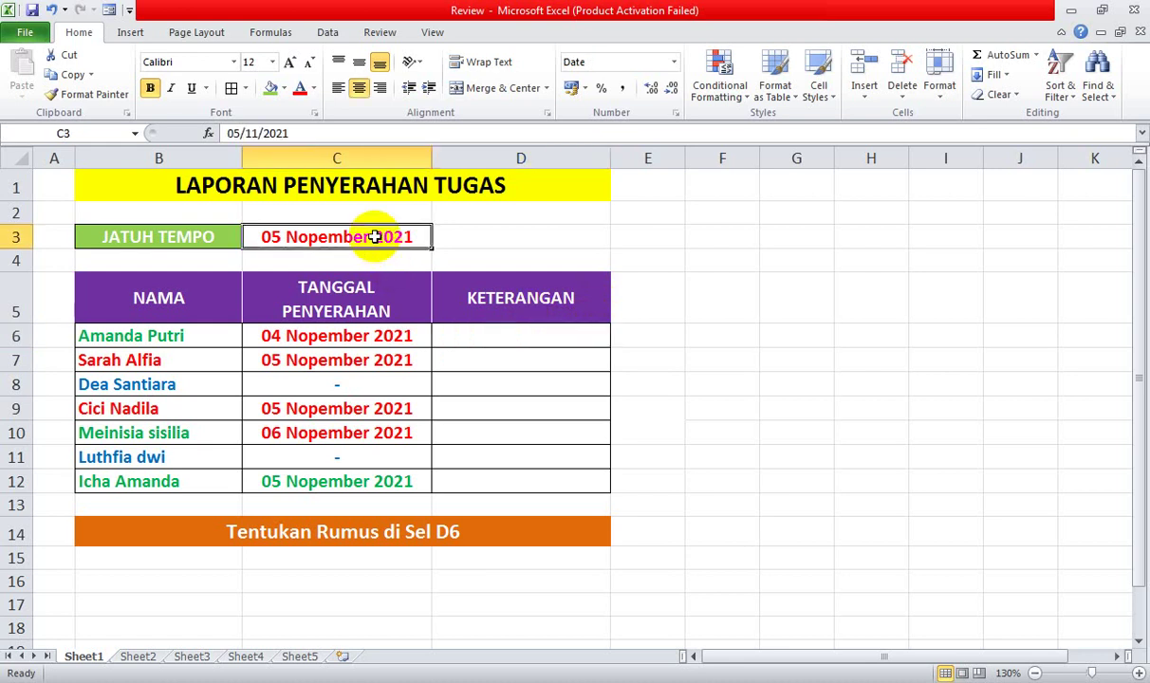
click(357, 382)
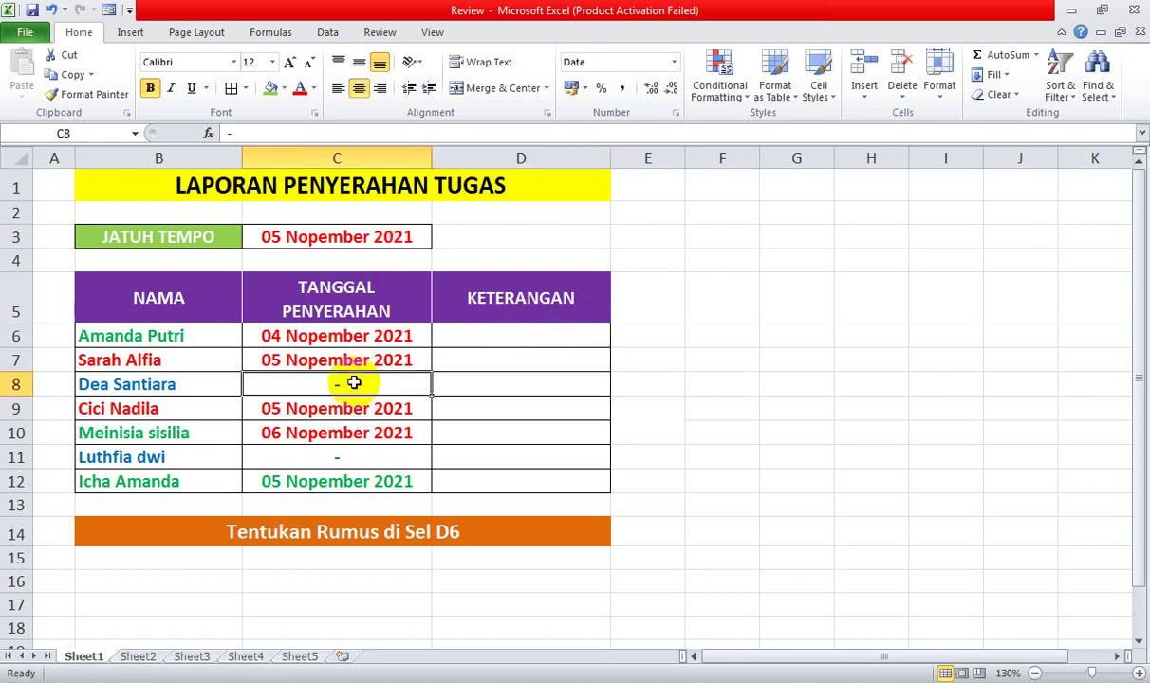
click(357, 457)
click(358, 386)
click(358, 457)
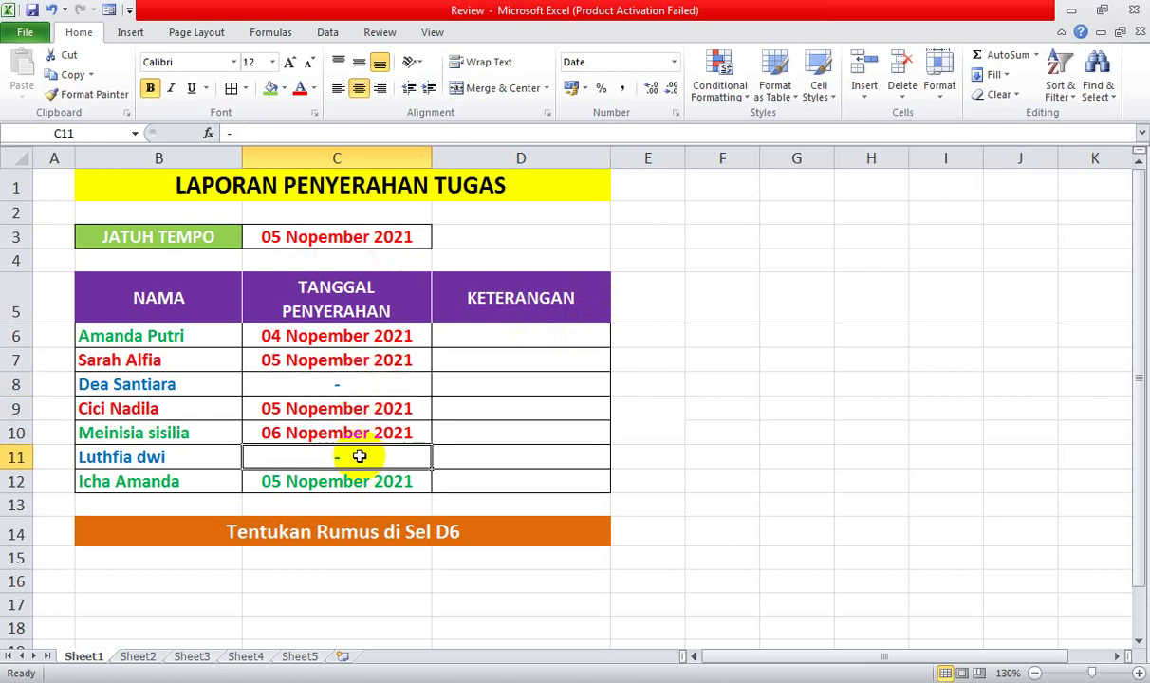
click(369, 389)
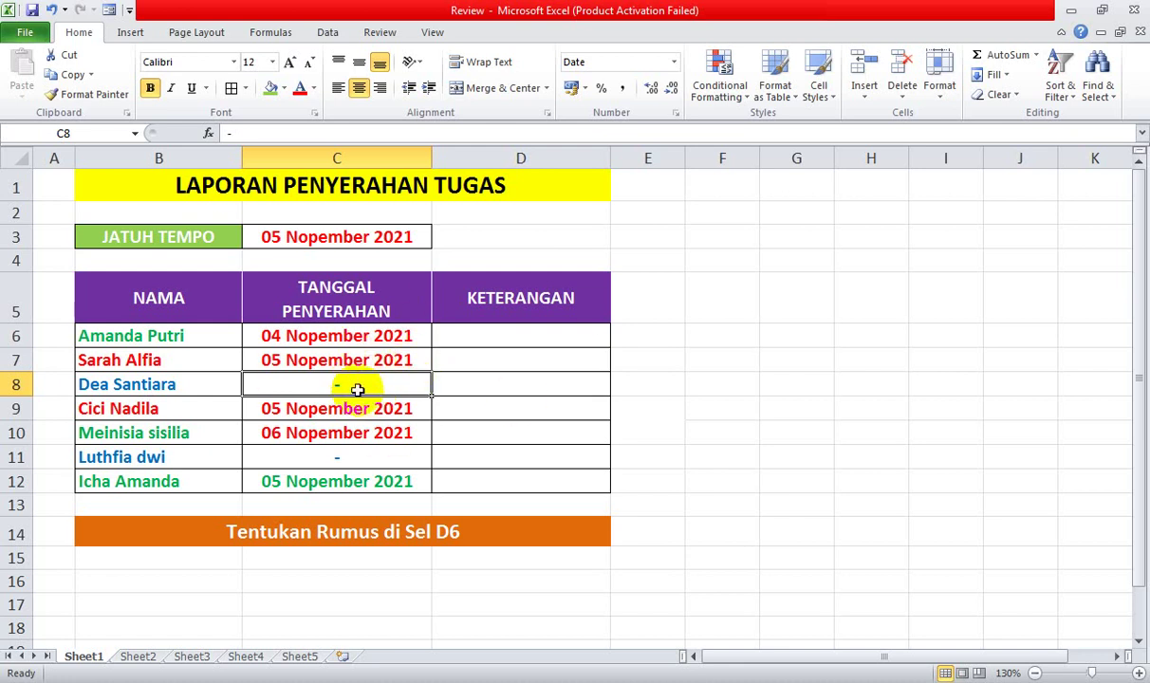
click(365, 336)
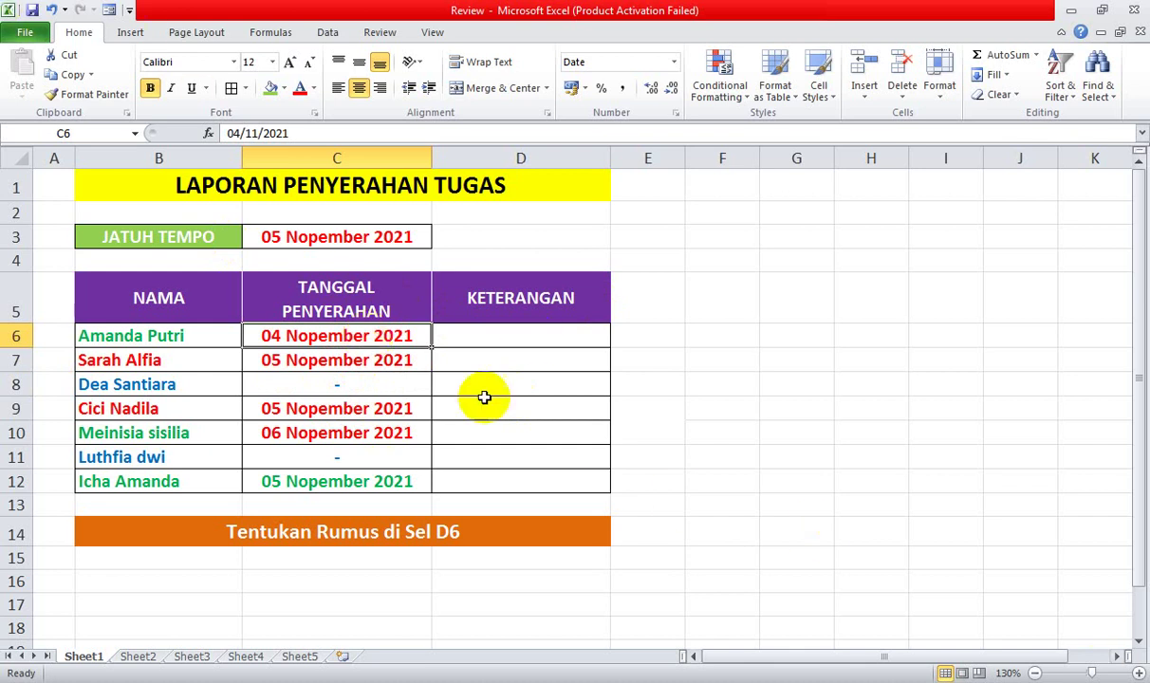
click(338, 361)
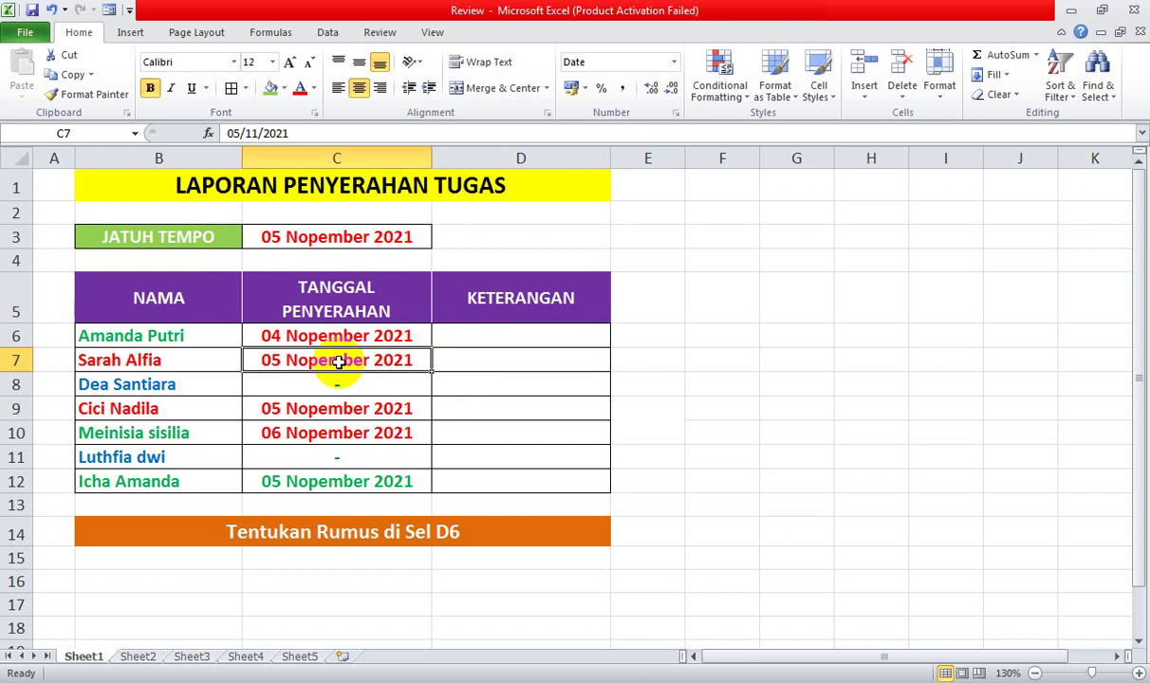
click(372, 237)
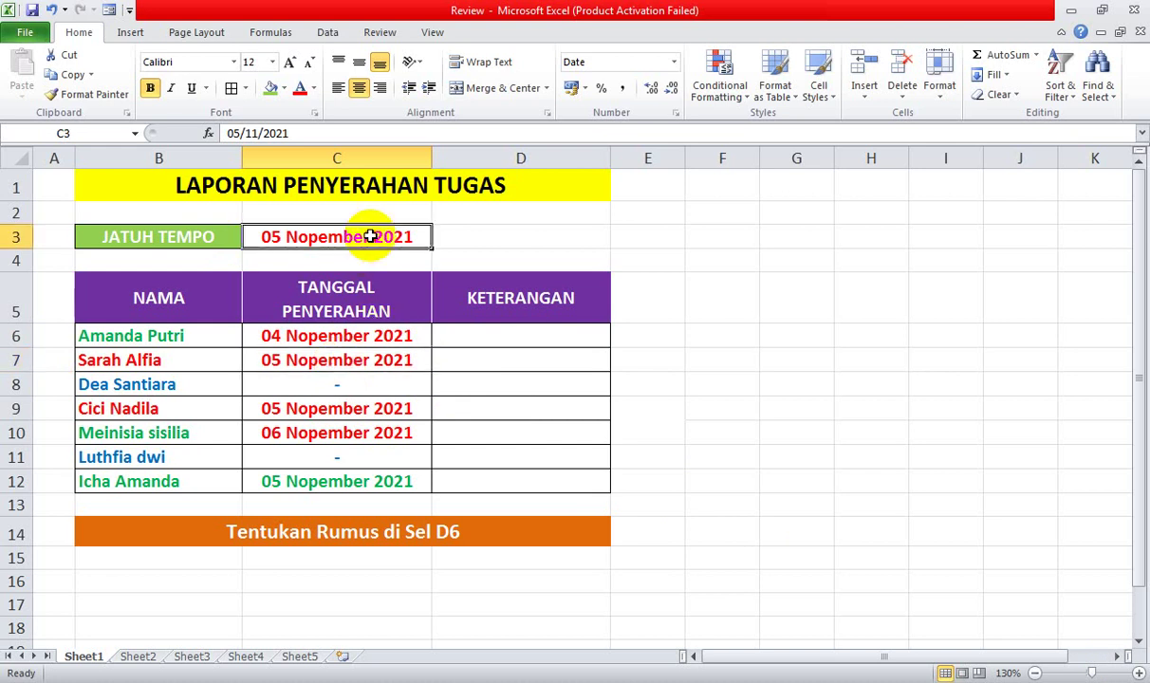
click(378, 361)
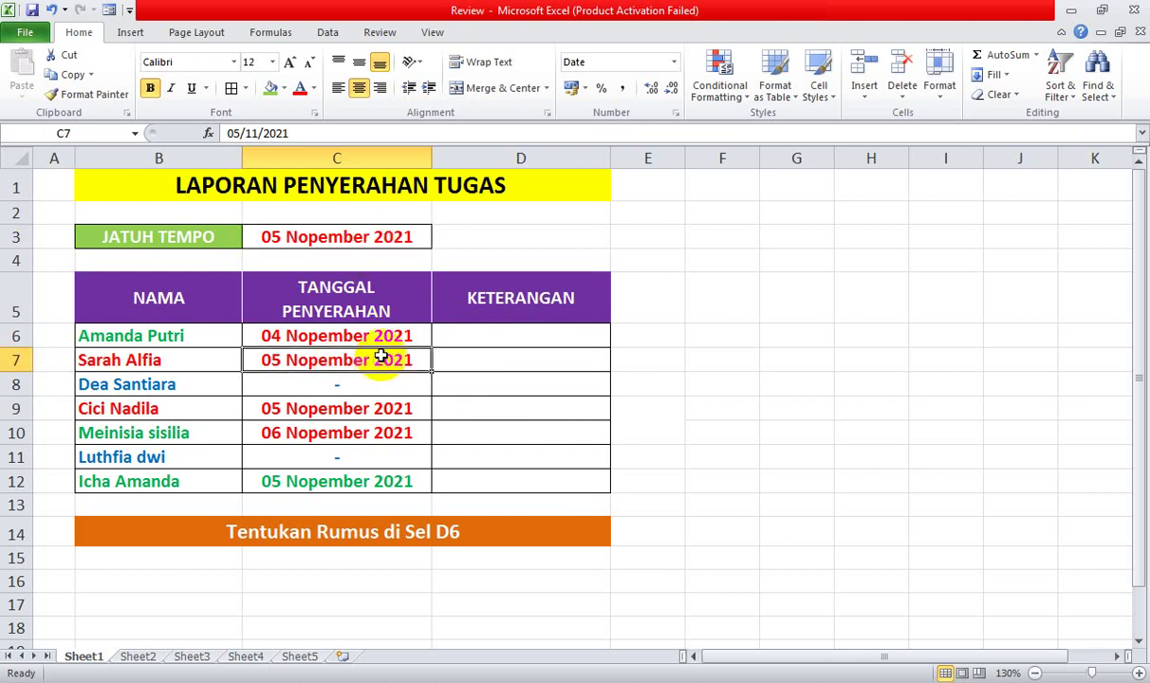
click(367, 431)
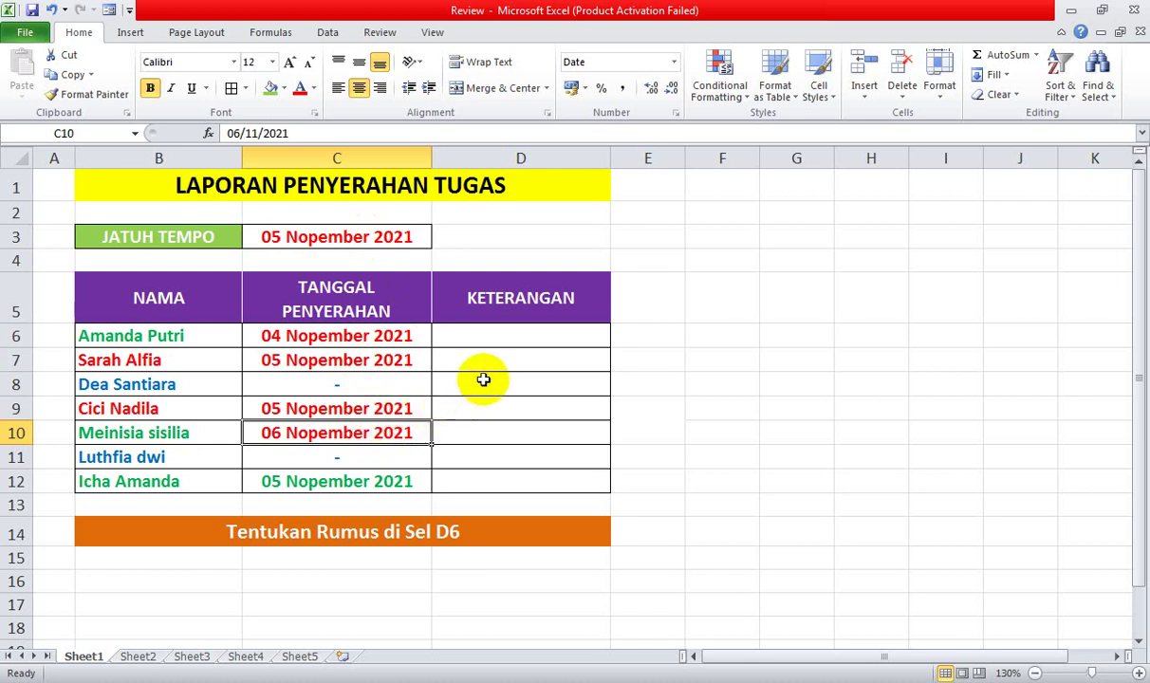
Begin an IF formula in D6 that returns "Belum Melapor" when C6 equals "-"
click(495, 337)
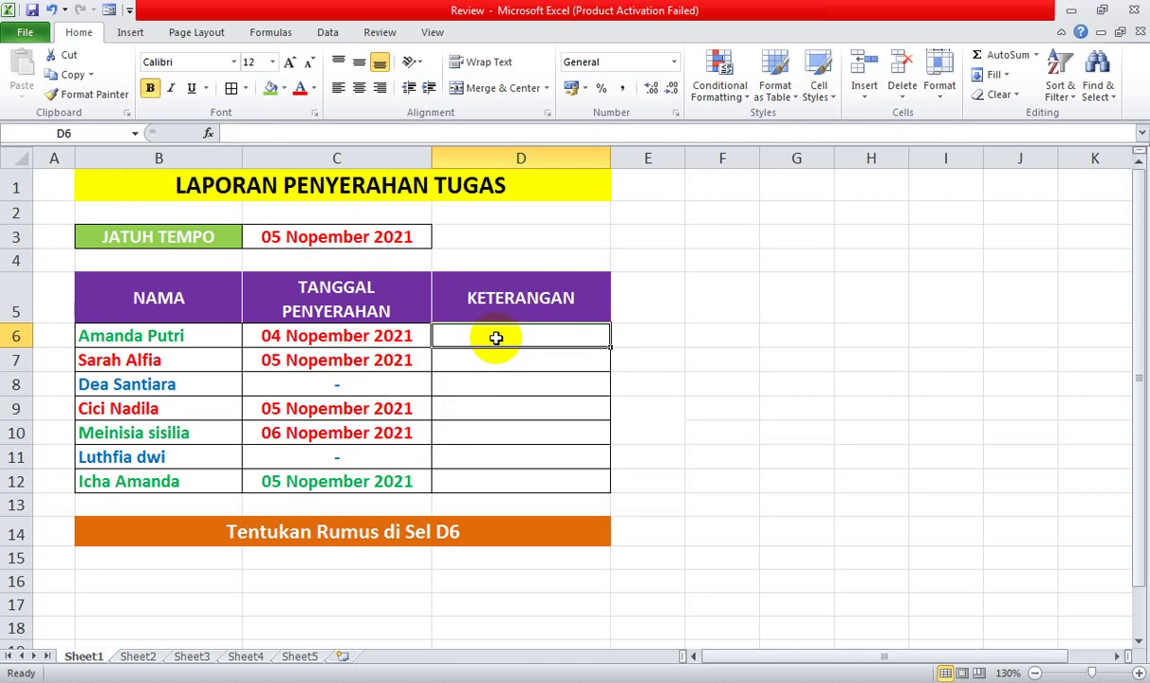
text(=)
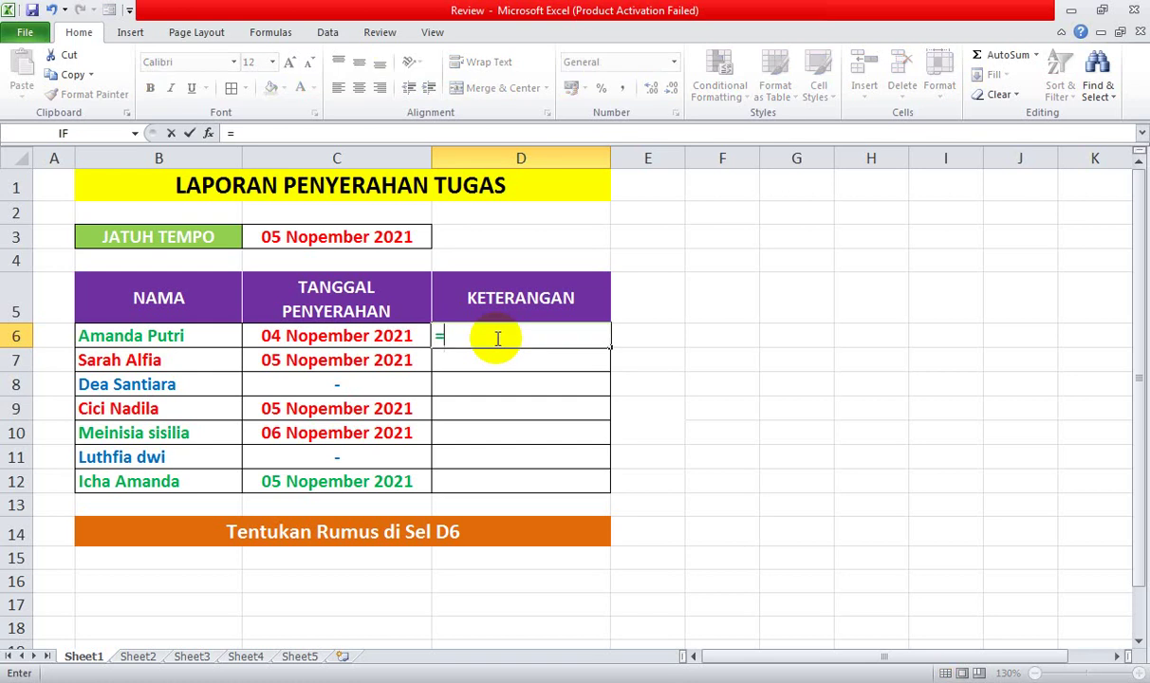
text(IF)
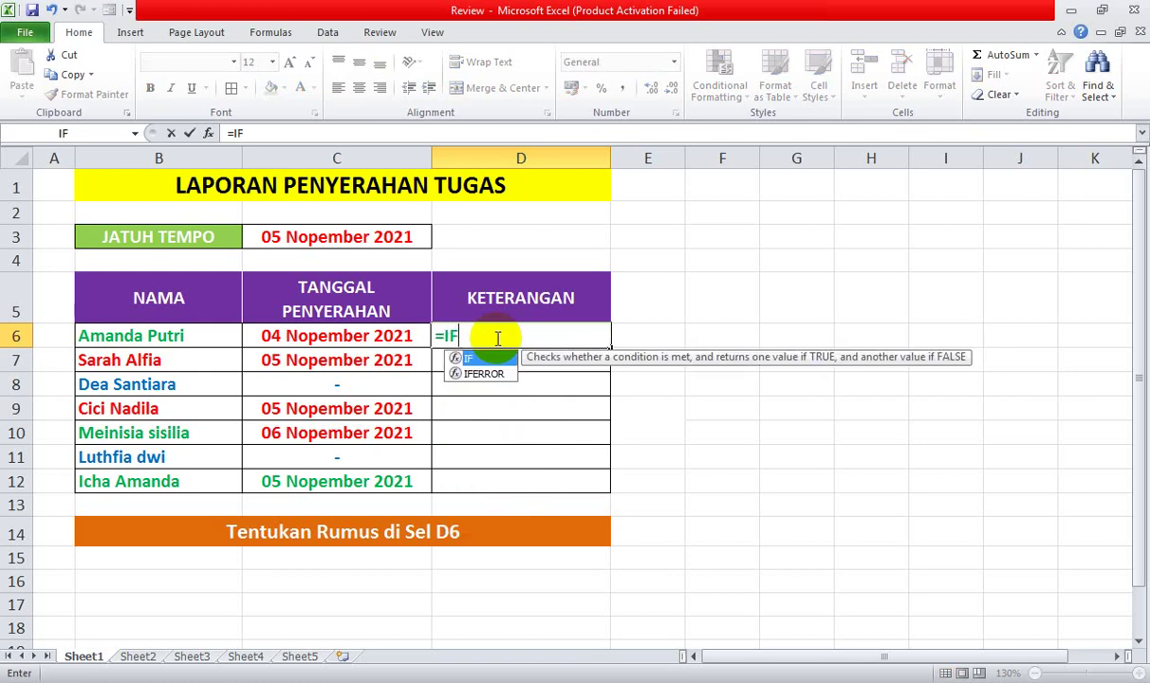
text(()
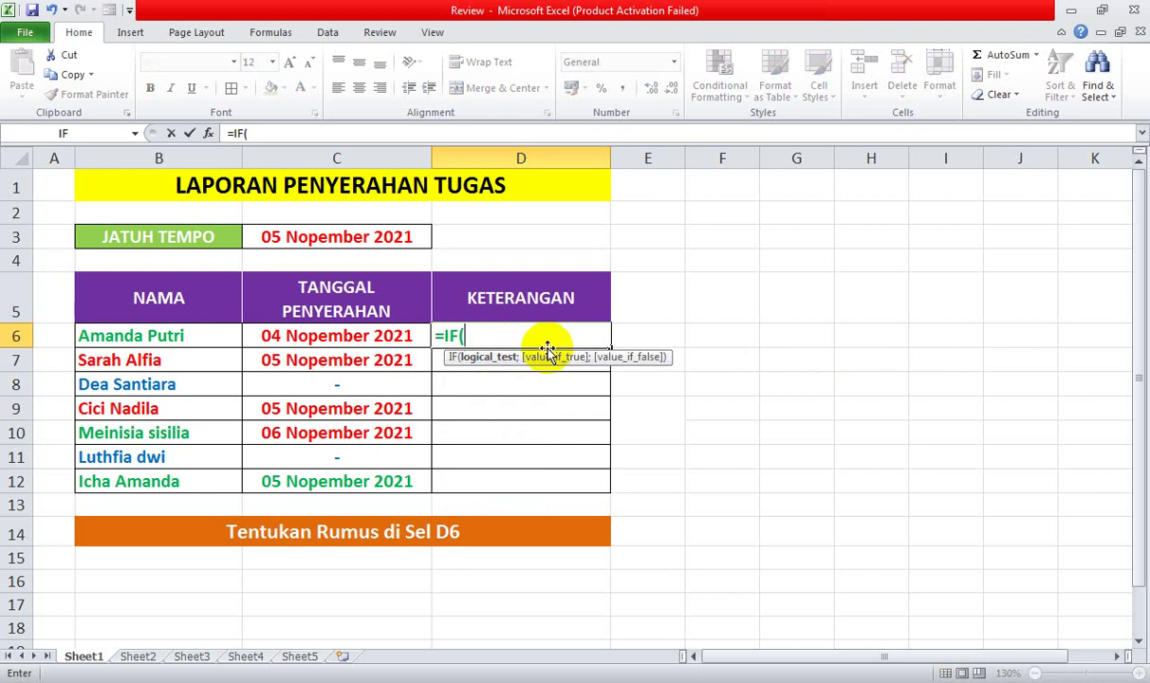
click(392, 337)
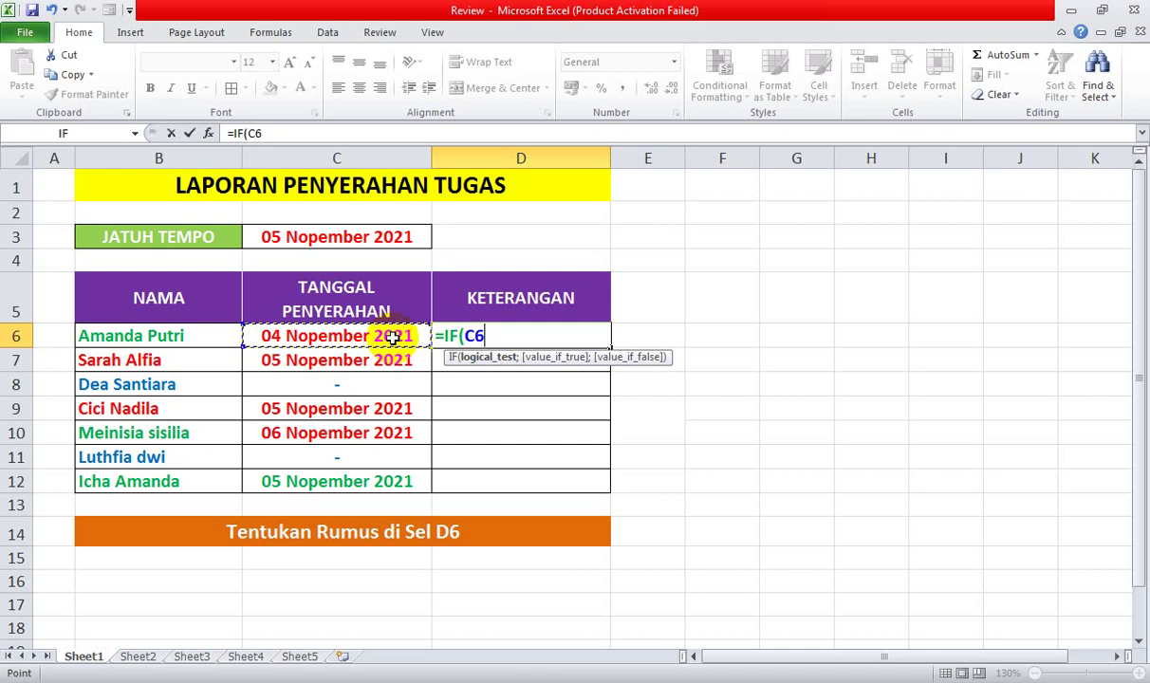
text(=)
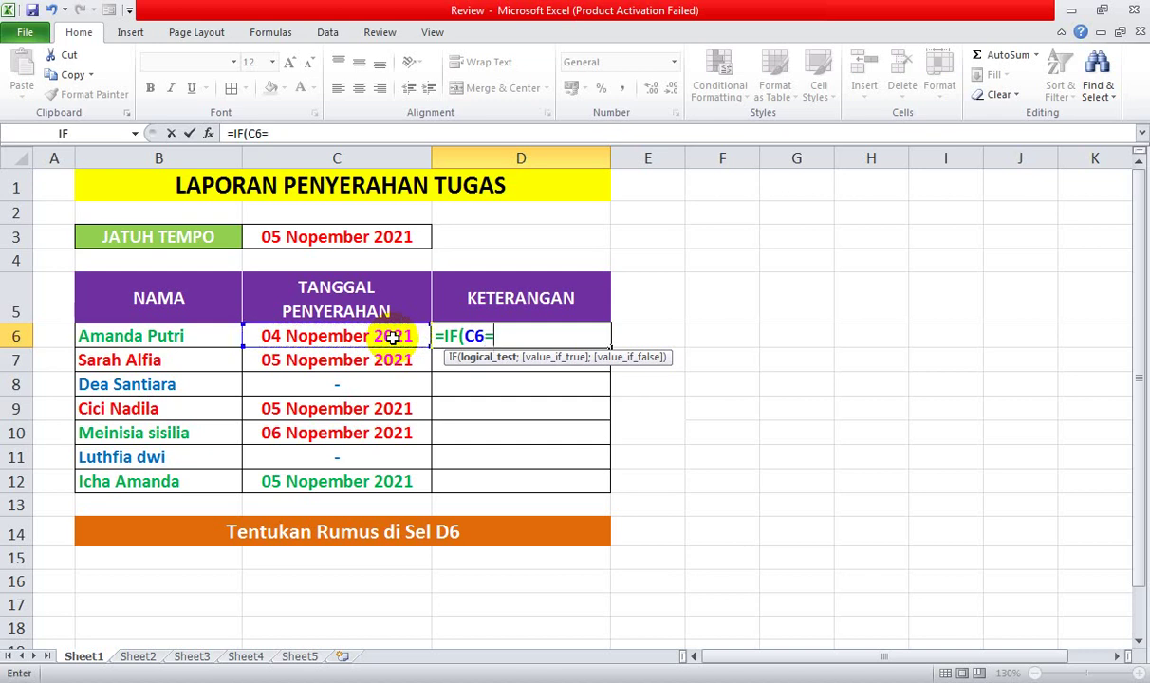
text("-";")
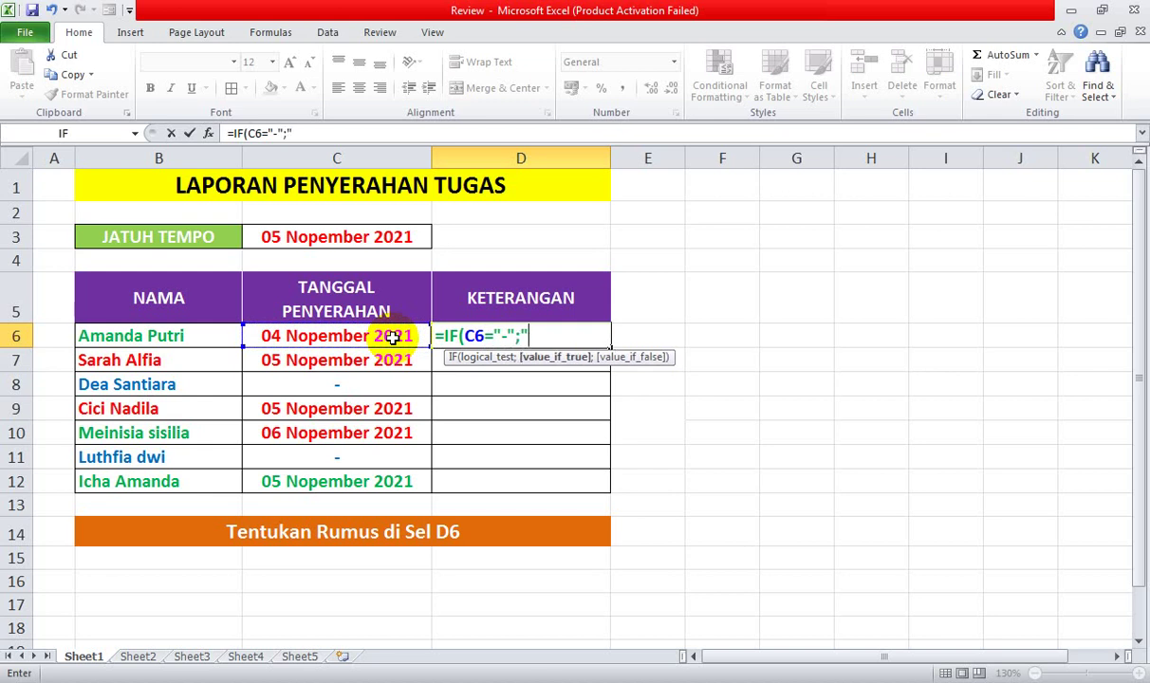
text(Belum Melapor)
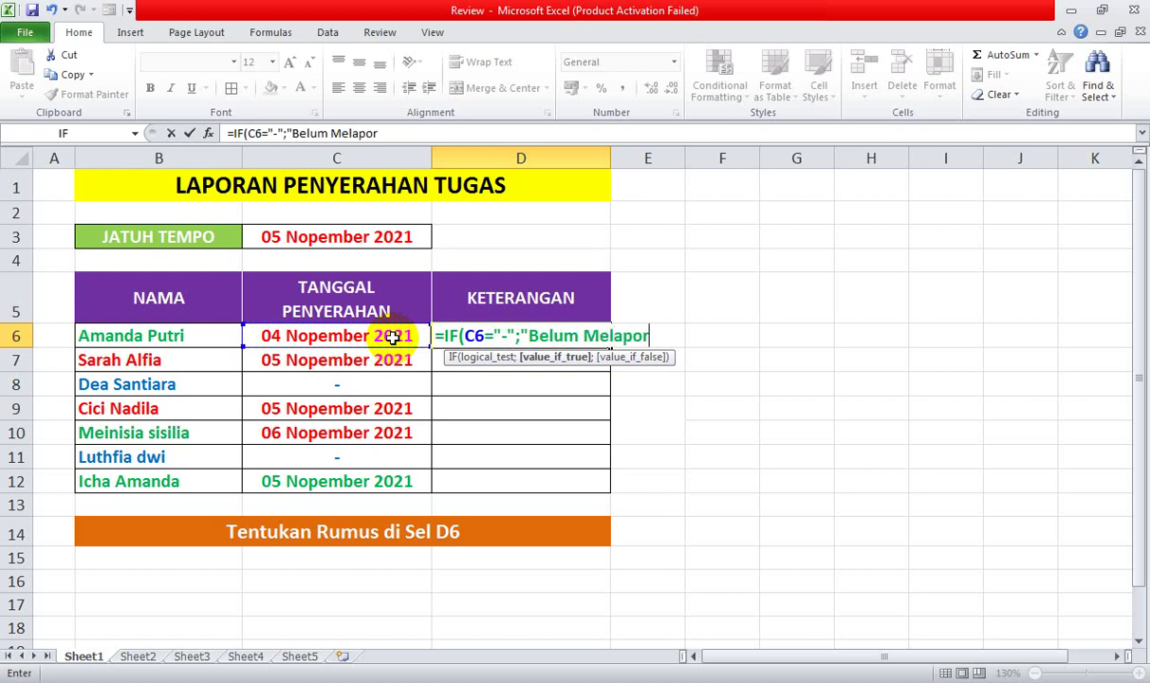
text(")
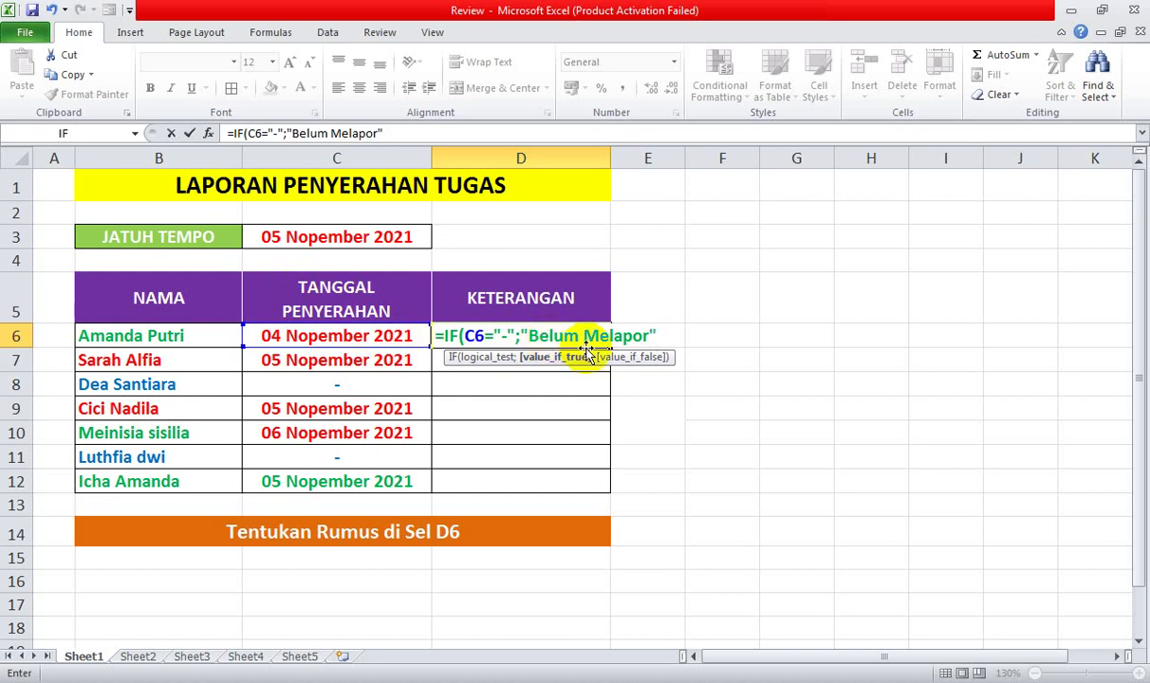
Nest a second IF in the D6 formula that tests whether C6 equals DATEVALUE("05/11/2021")
text(;)
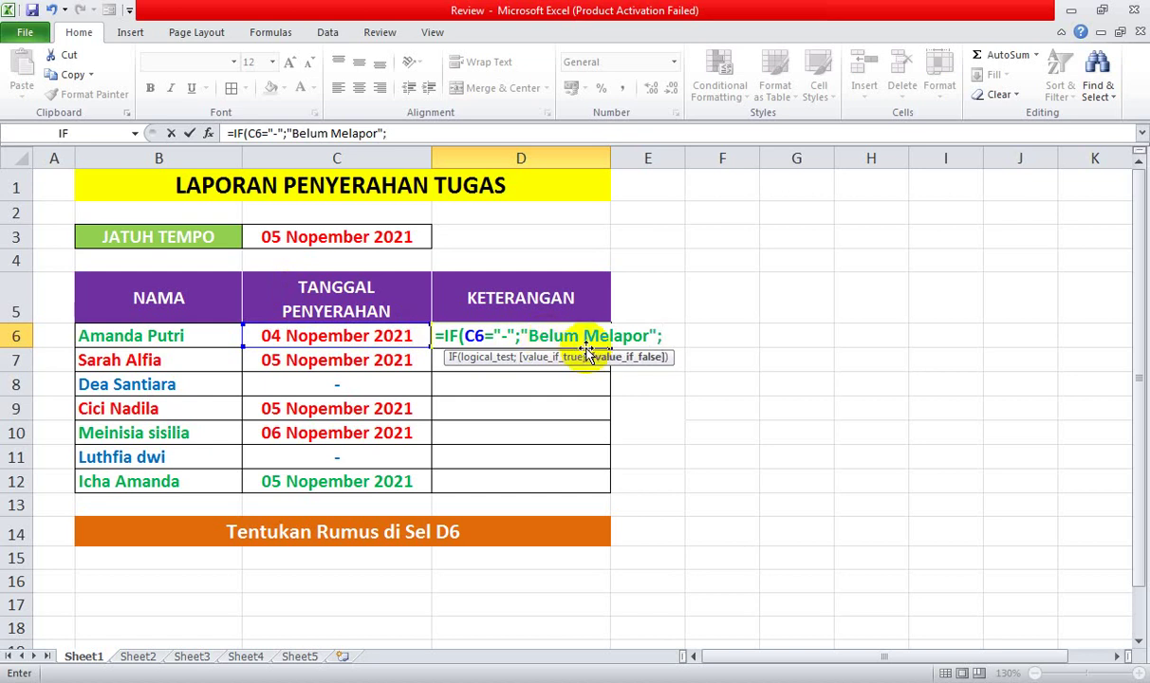
text(IF)
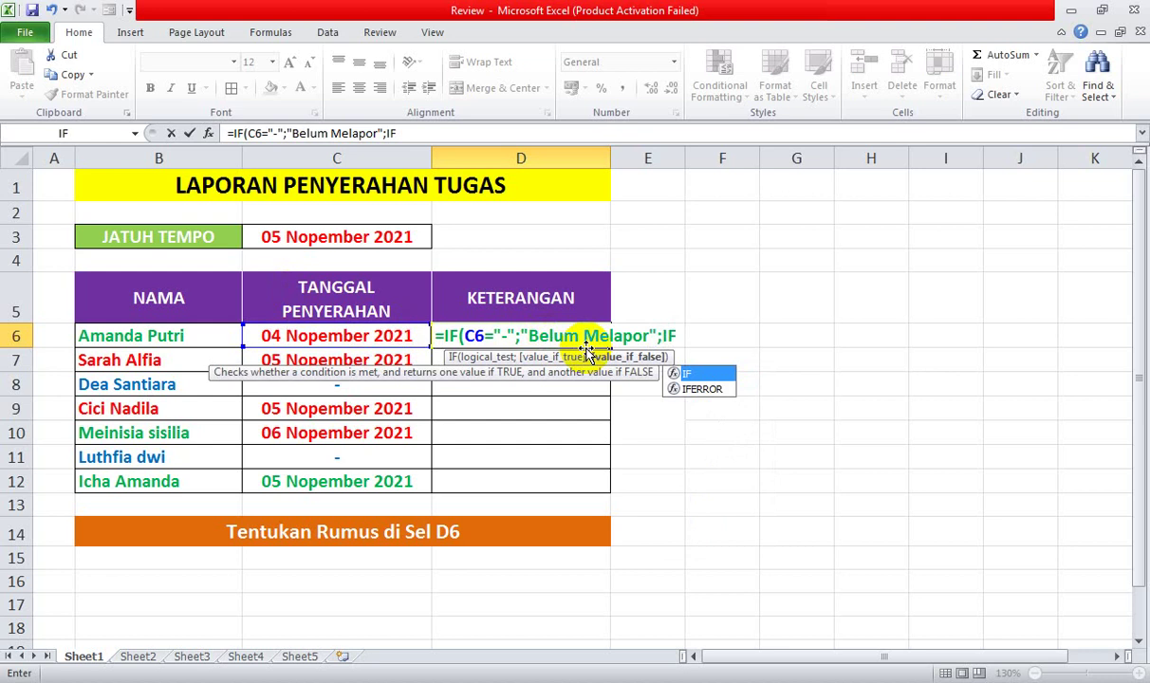
text(()
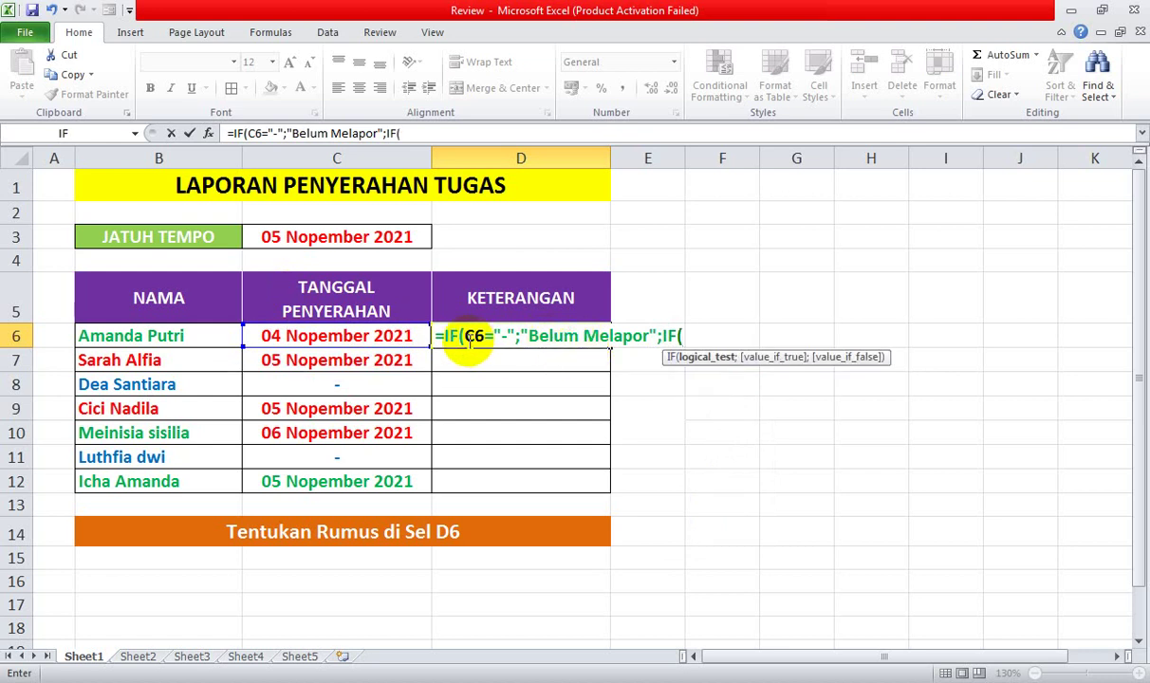
click(374, 339)
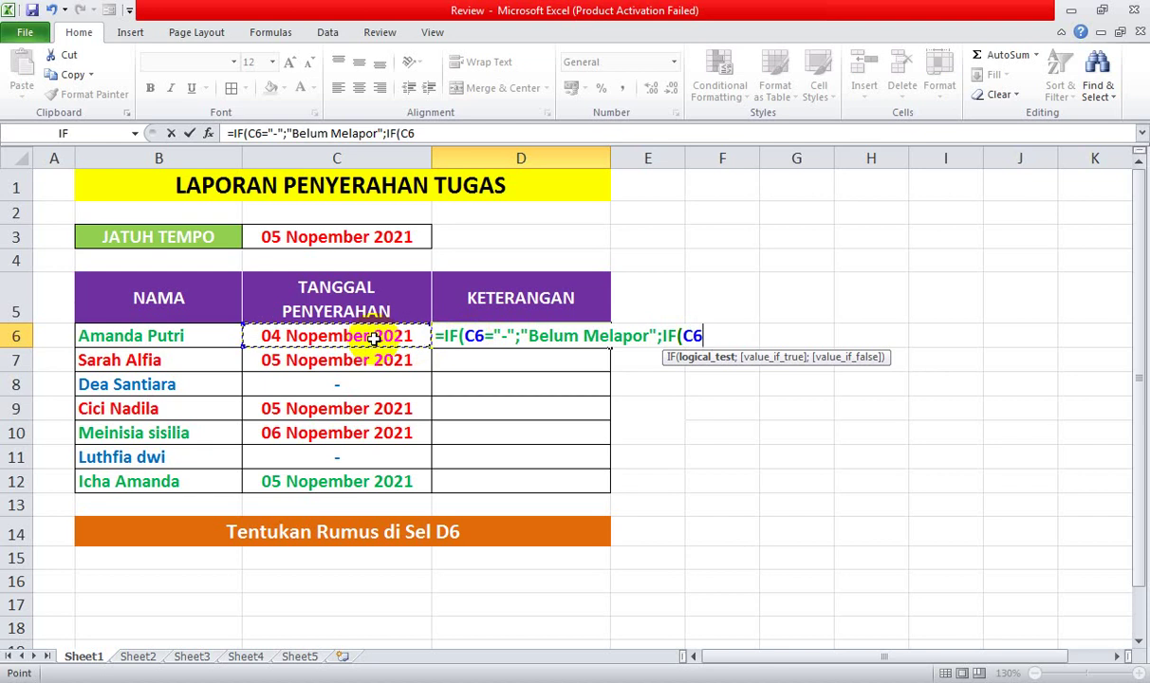
text(=DATE)
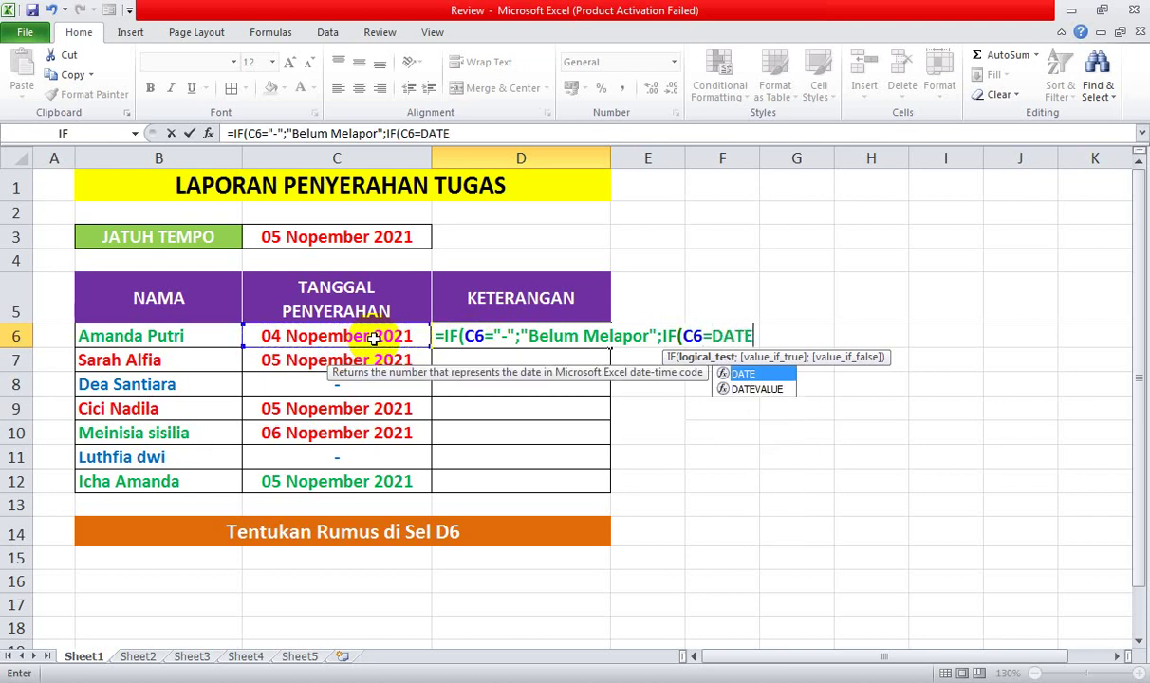
text(VALUE)
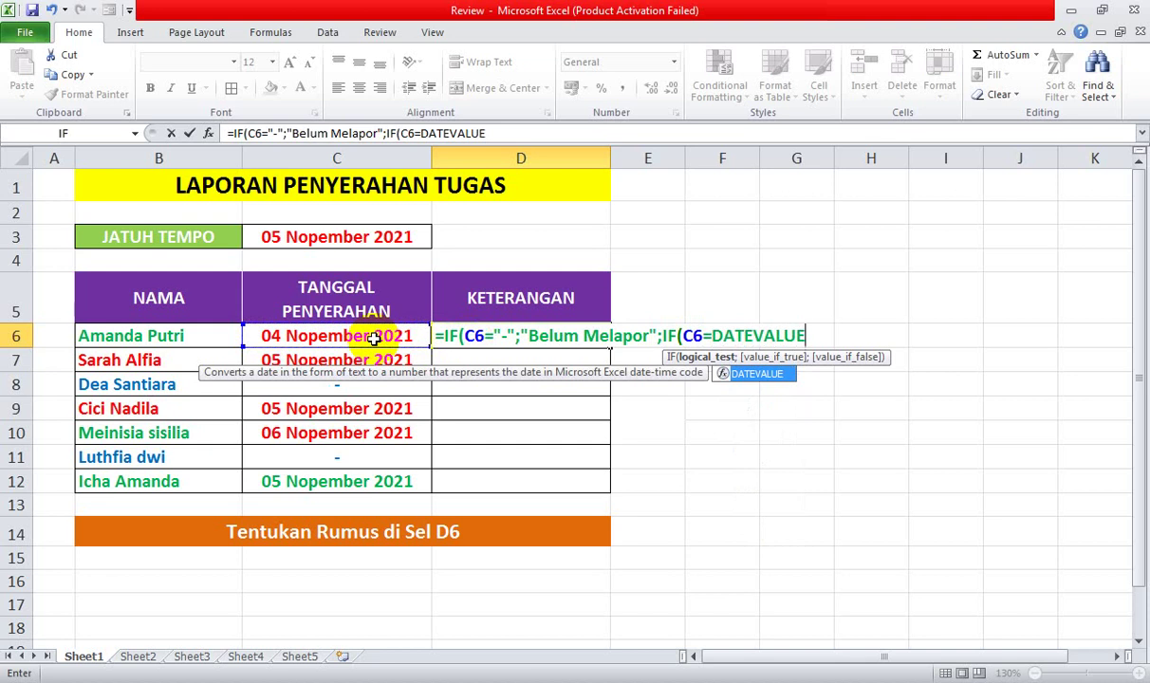
text(()
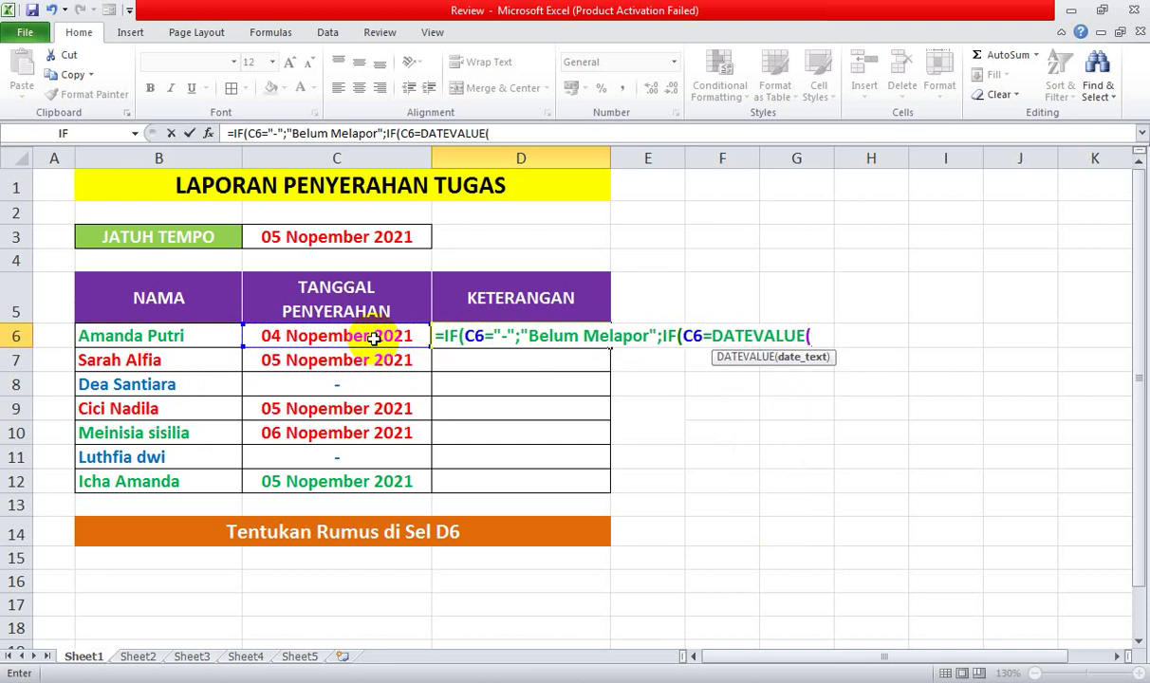
text(")
text(")
text(05/11/)
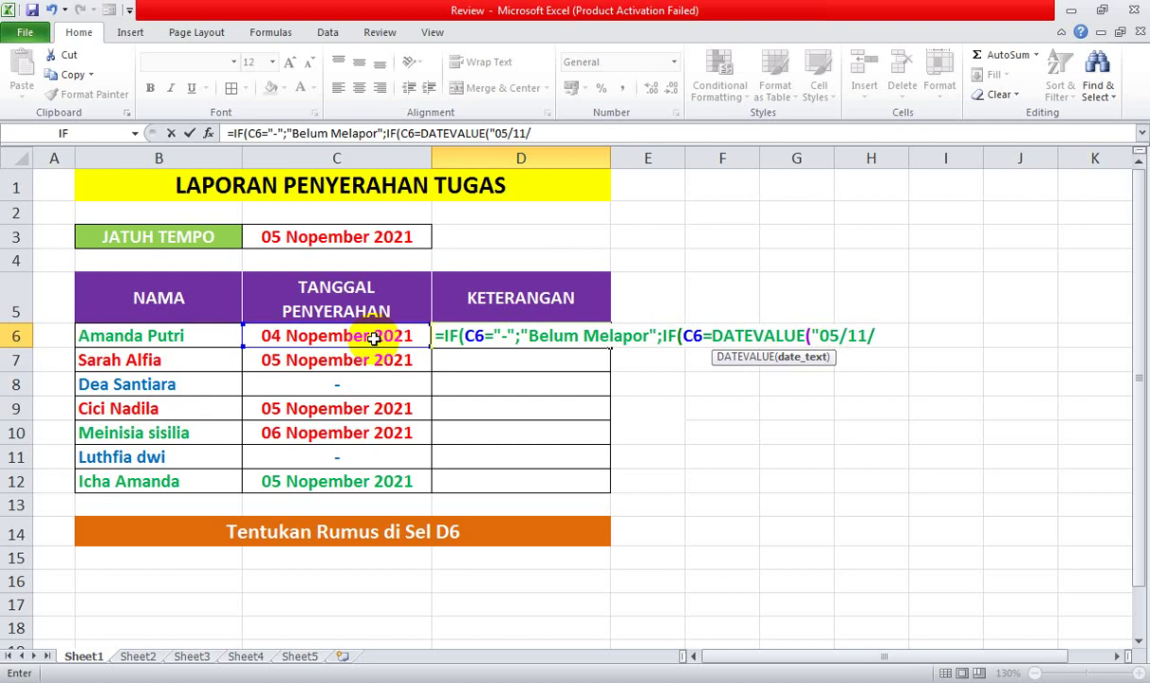
text(2021"))
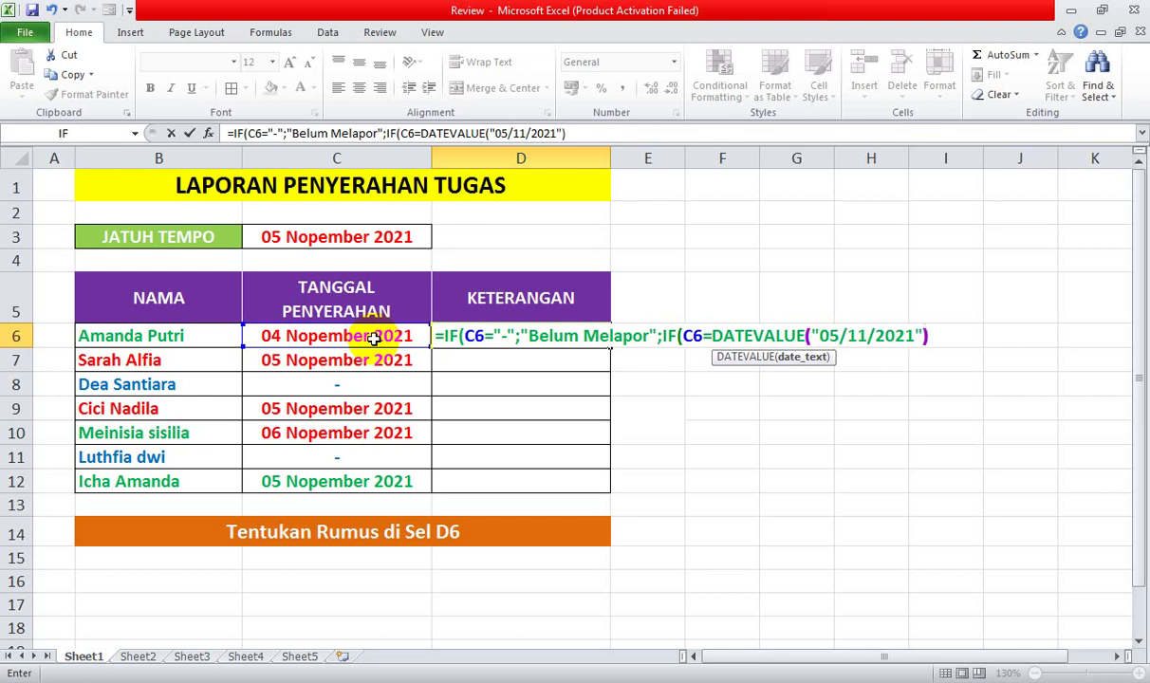
Make the nested IF in D6 return "Tepat waktu" when the date matches
text(;)
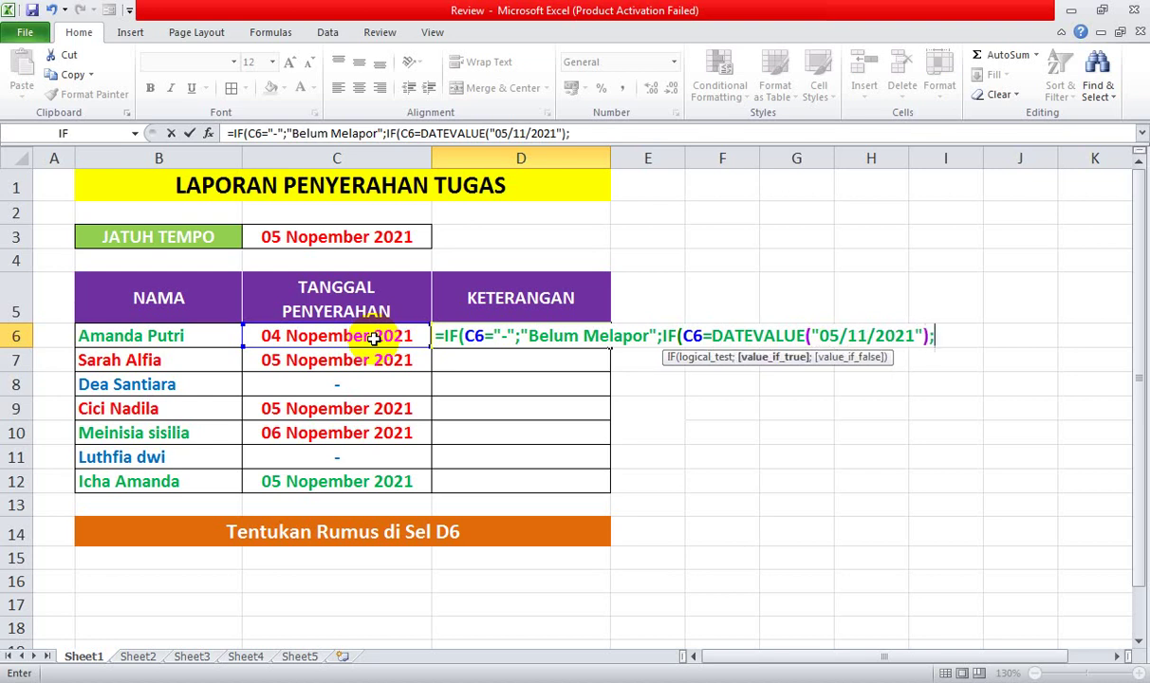
text("Teat waktu)
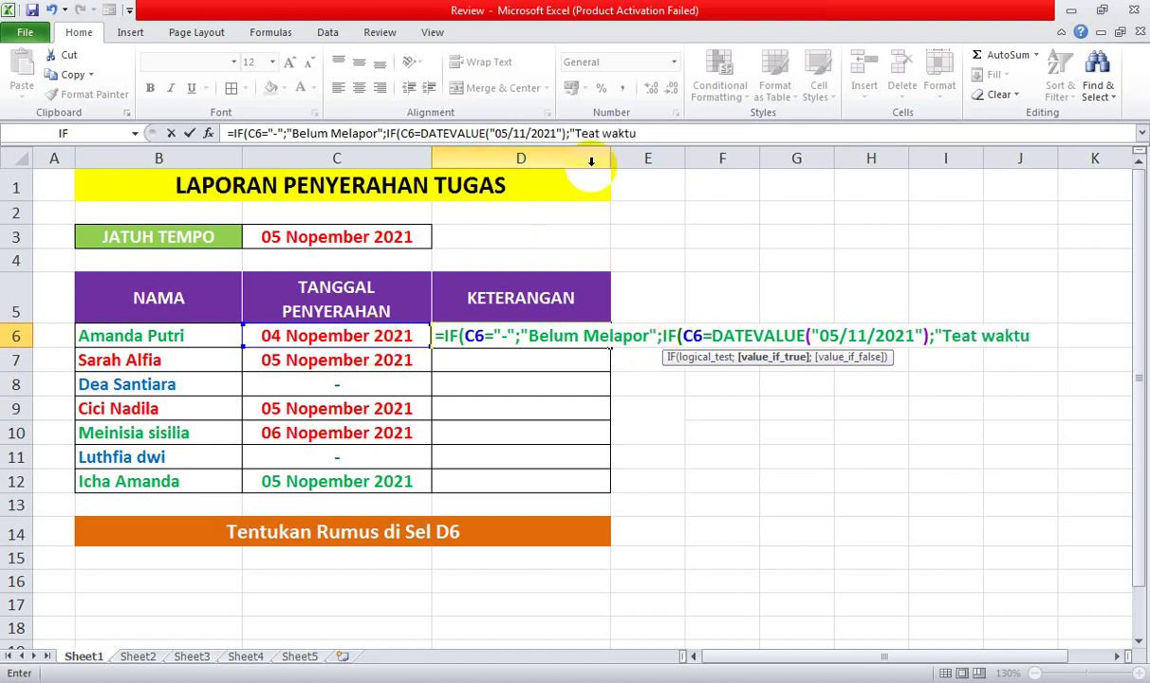
click(586, 132)
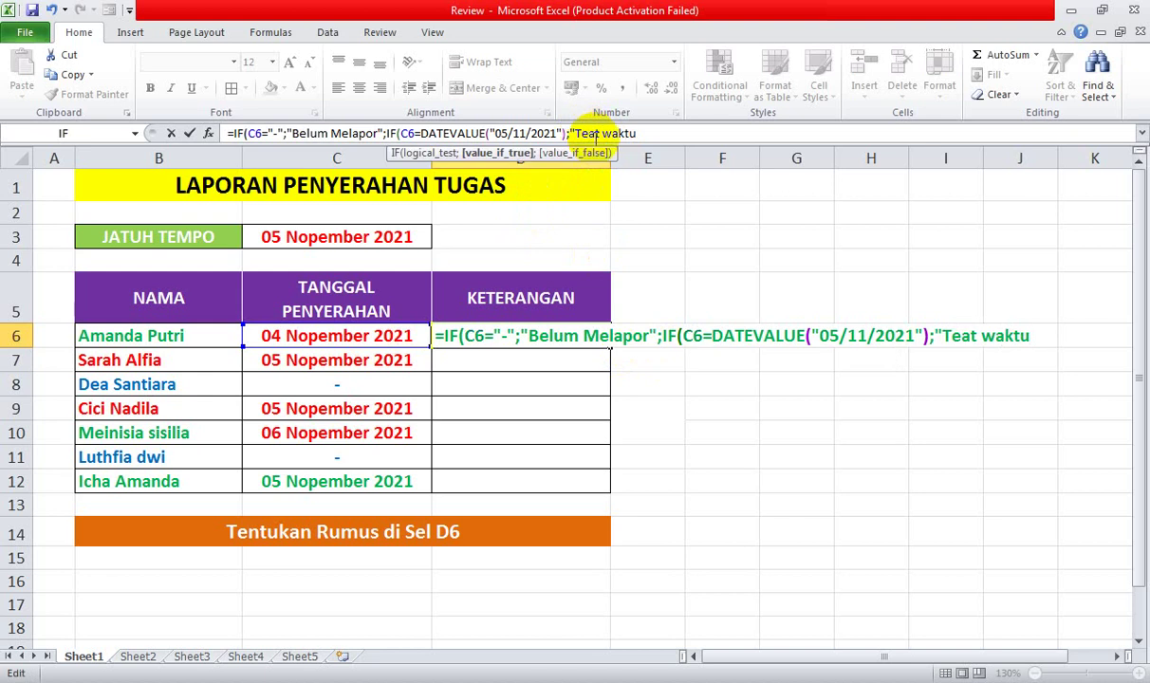
text(p)
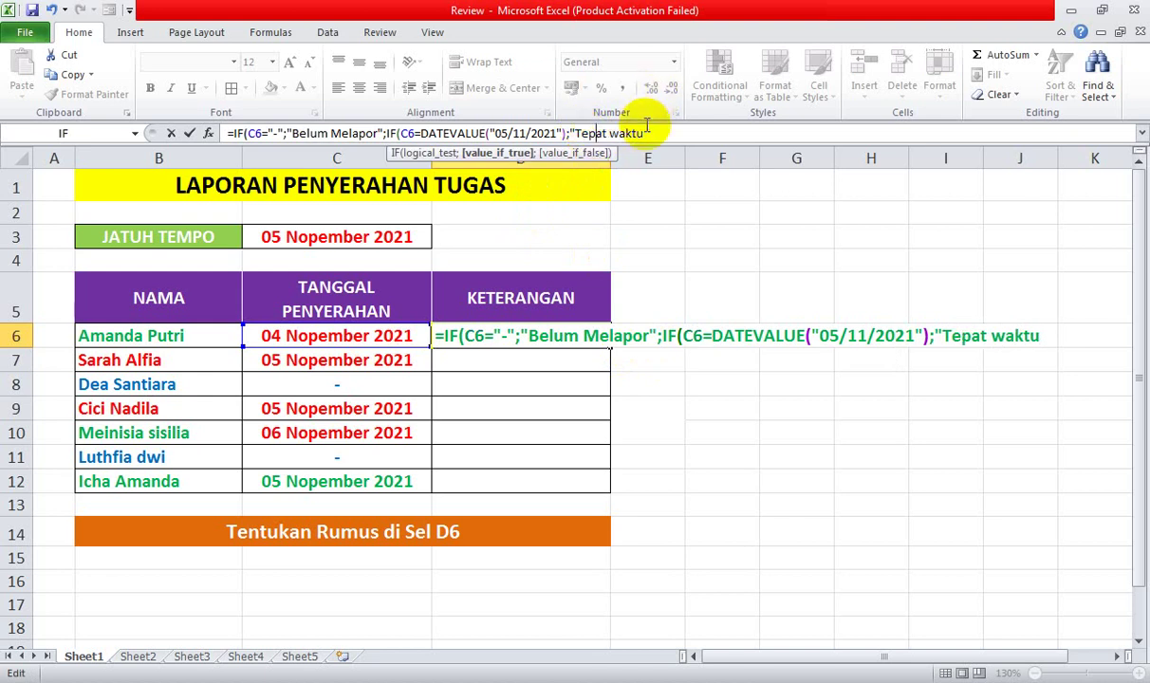
click(648, 132)
text(")
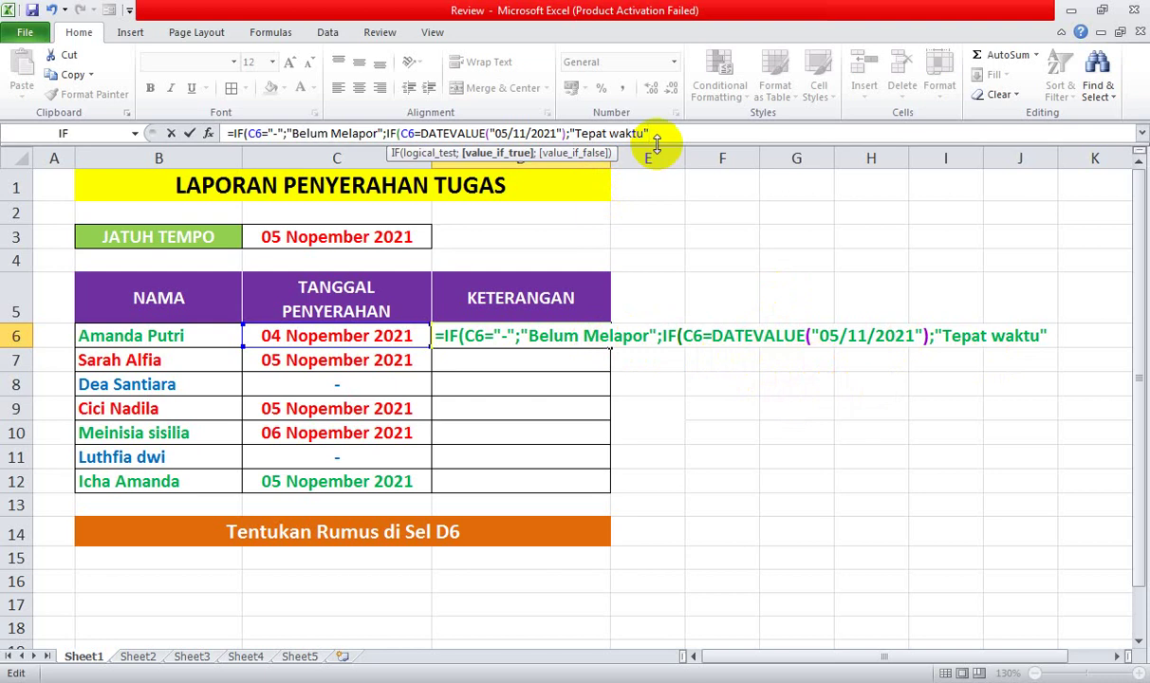
Complete the D6 formula with "Terlambat" as the nested IF's false result and enter it
text(;")
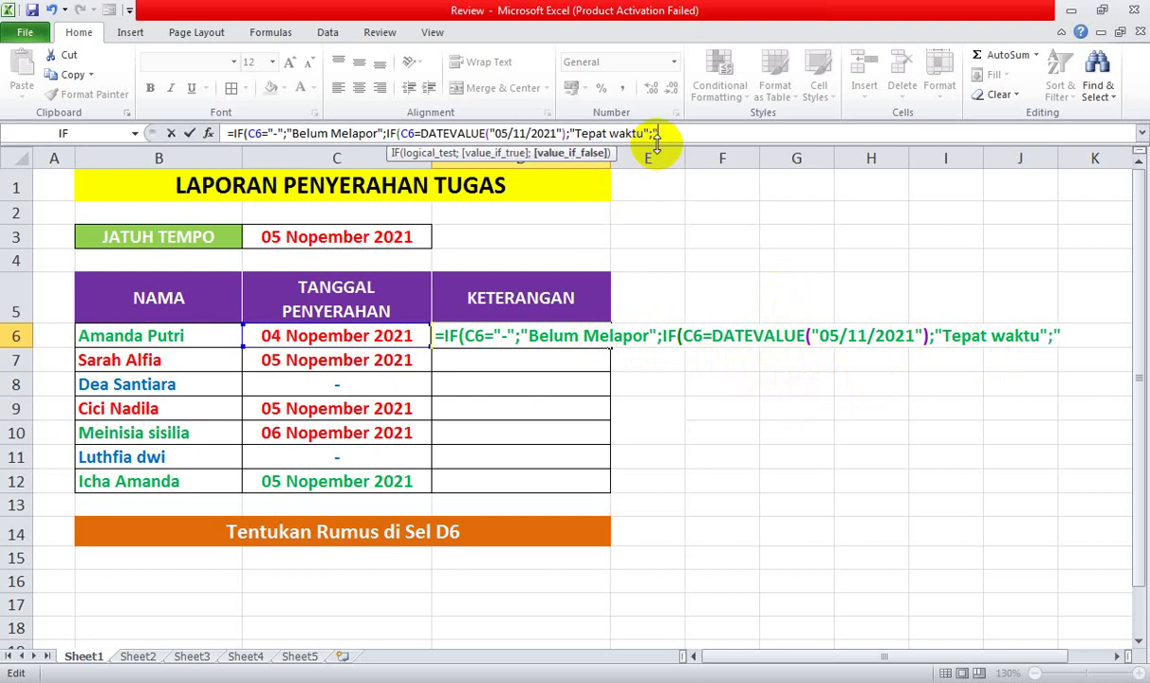
text(Terlama)
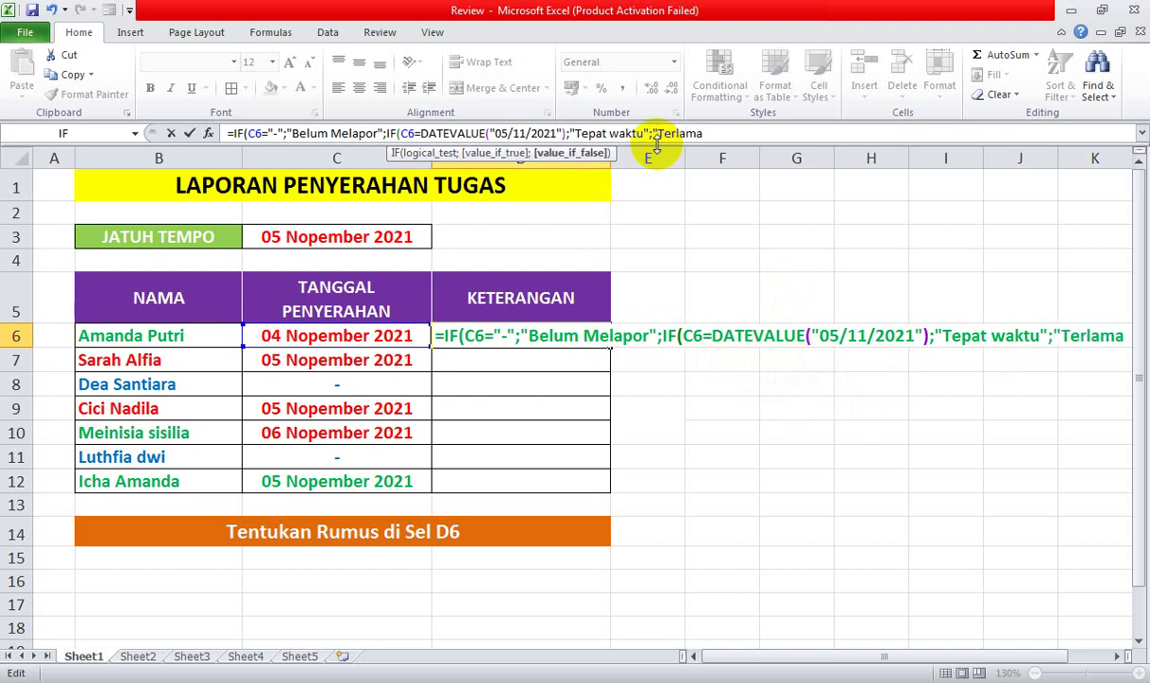
key(BackSpace)
text(bat)
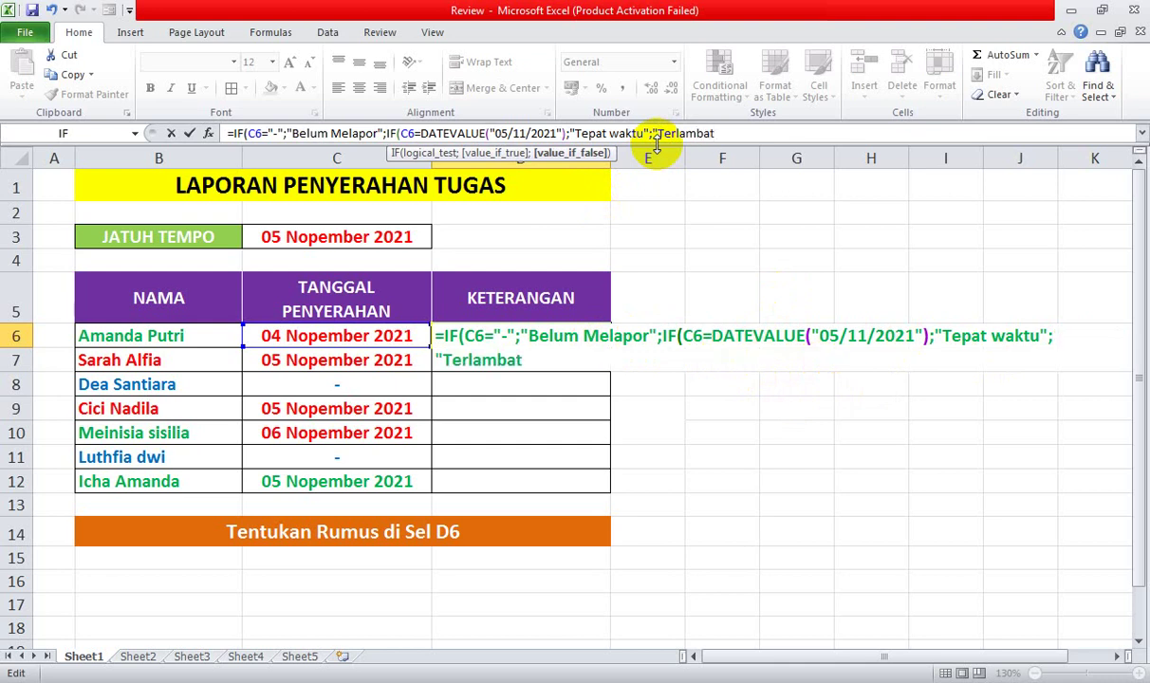
text(")))
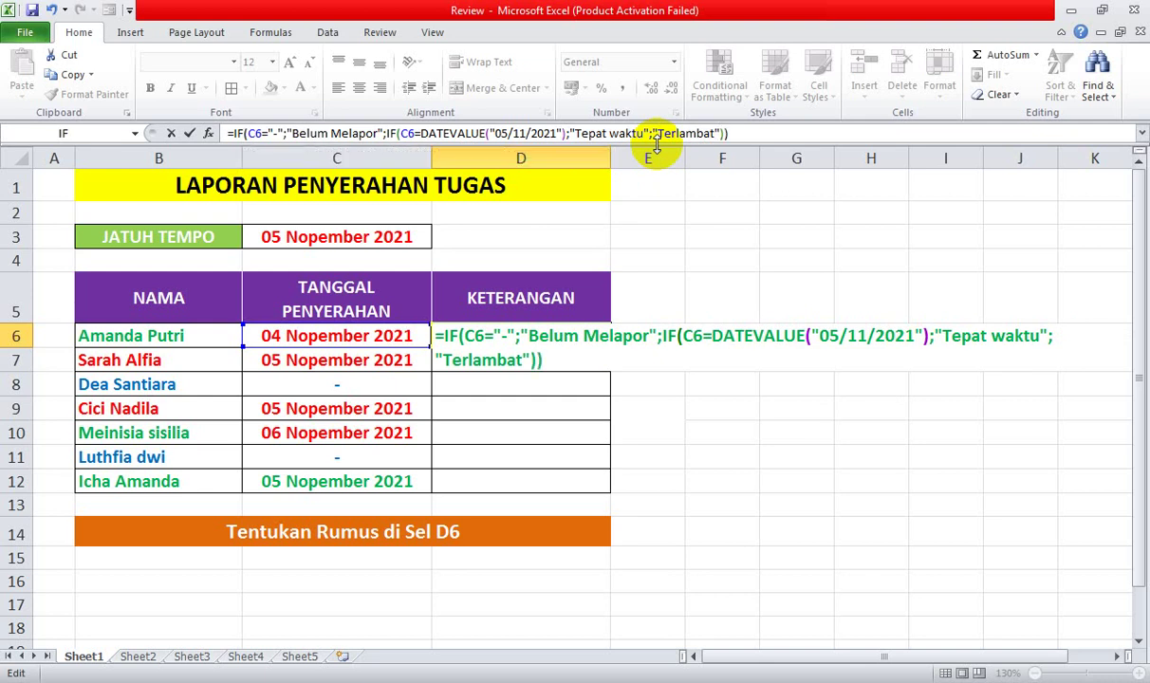
key(Return)
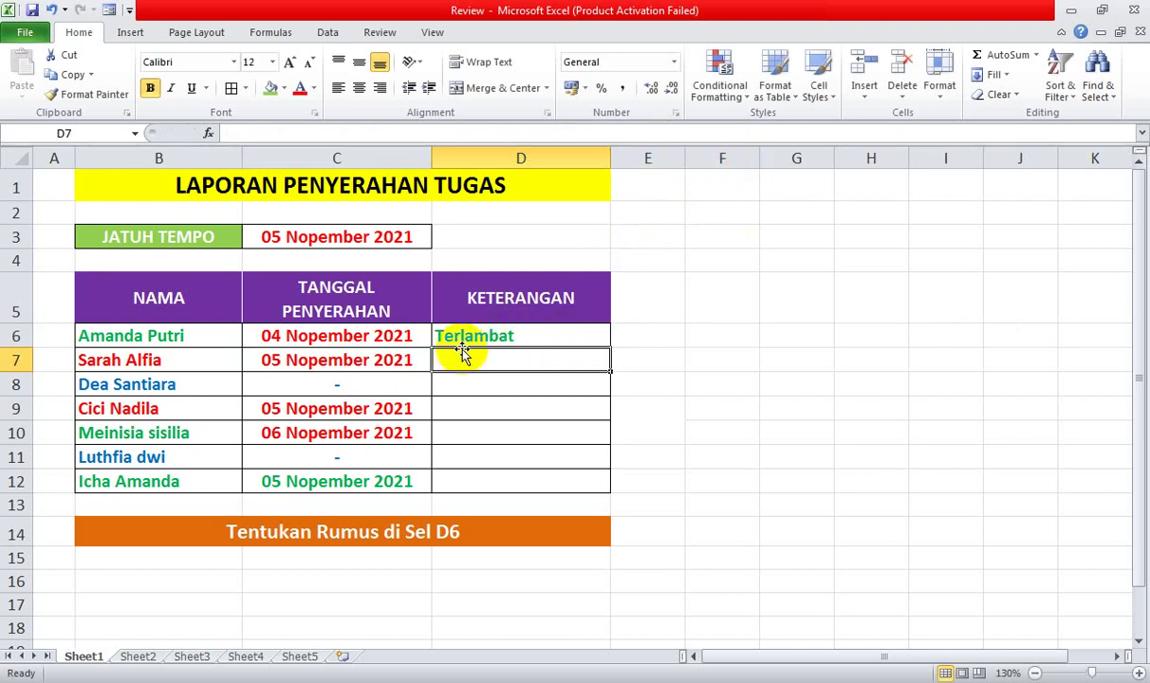
Change the submission date in C6 to 05/11/2021
click(403, 339)
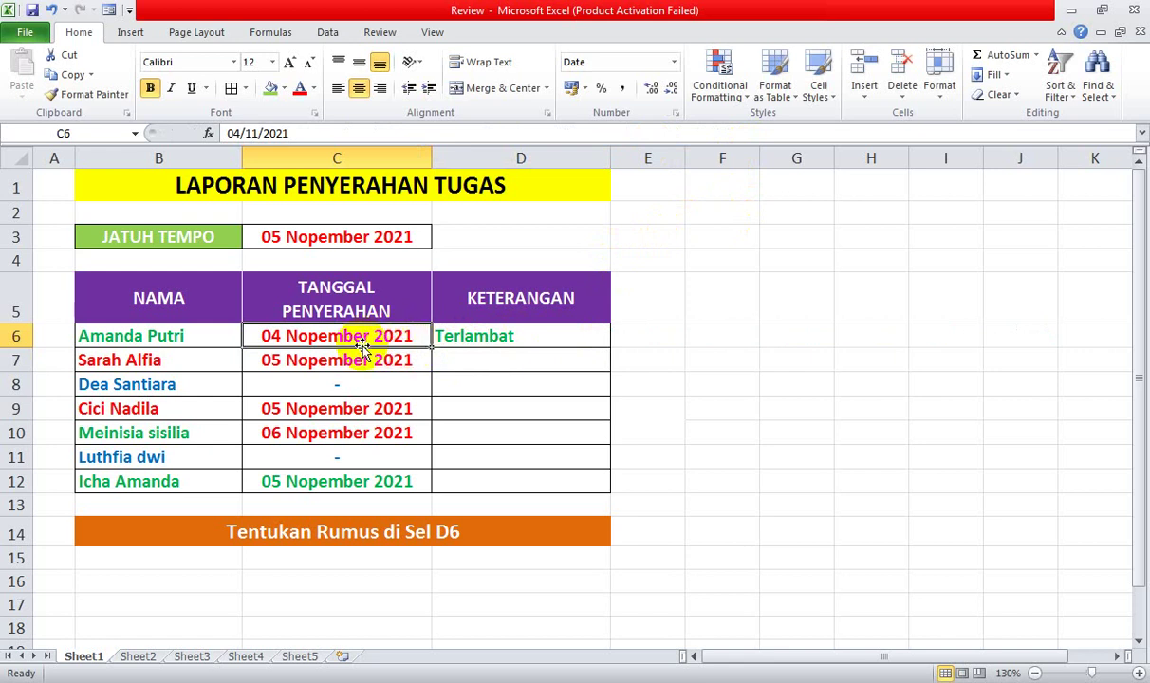
click(470, 337)
click(383, 337)
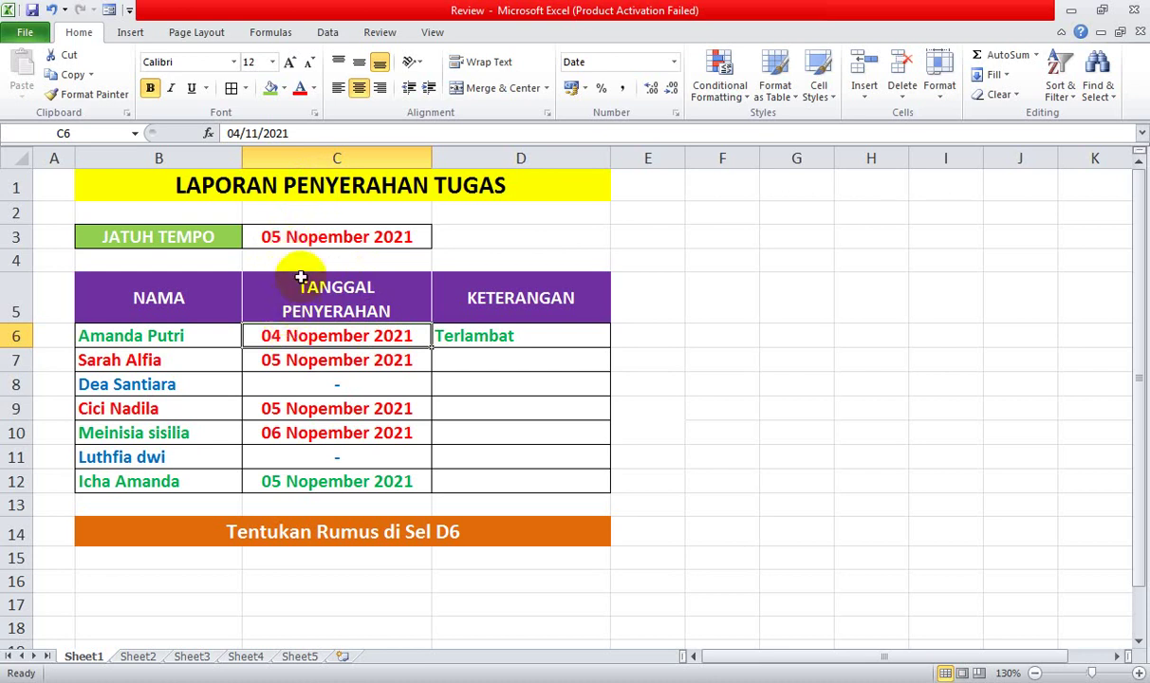
click(231, 133)
key(Delete)
text(5)
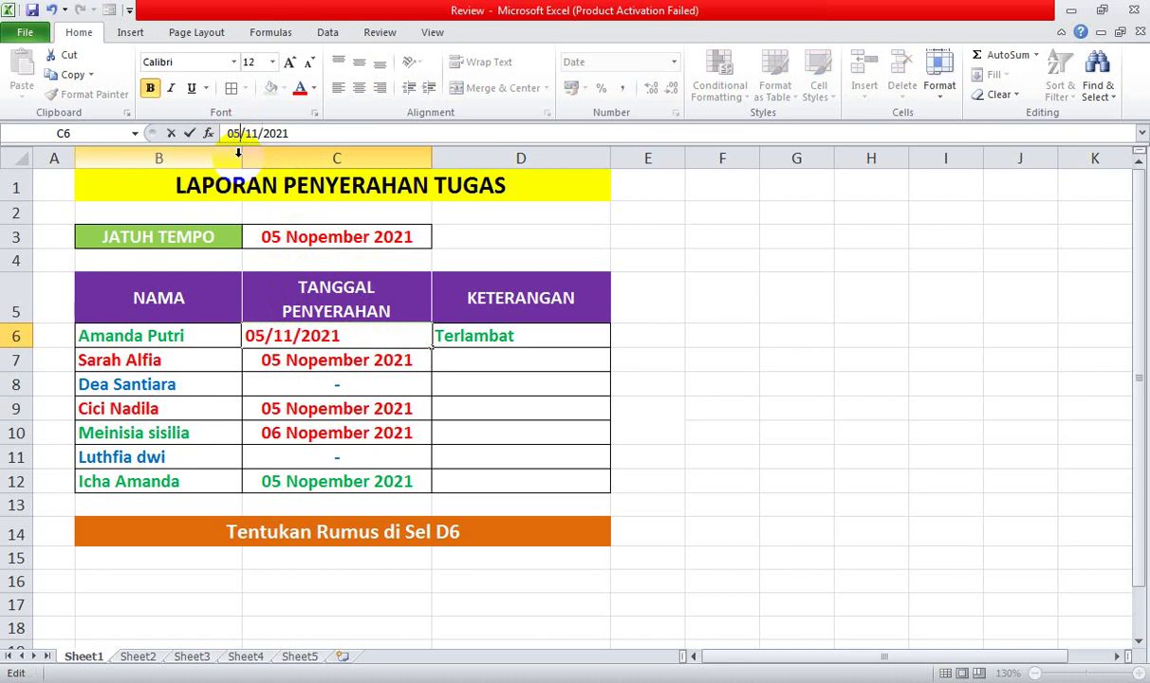
key(Return)
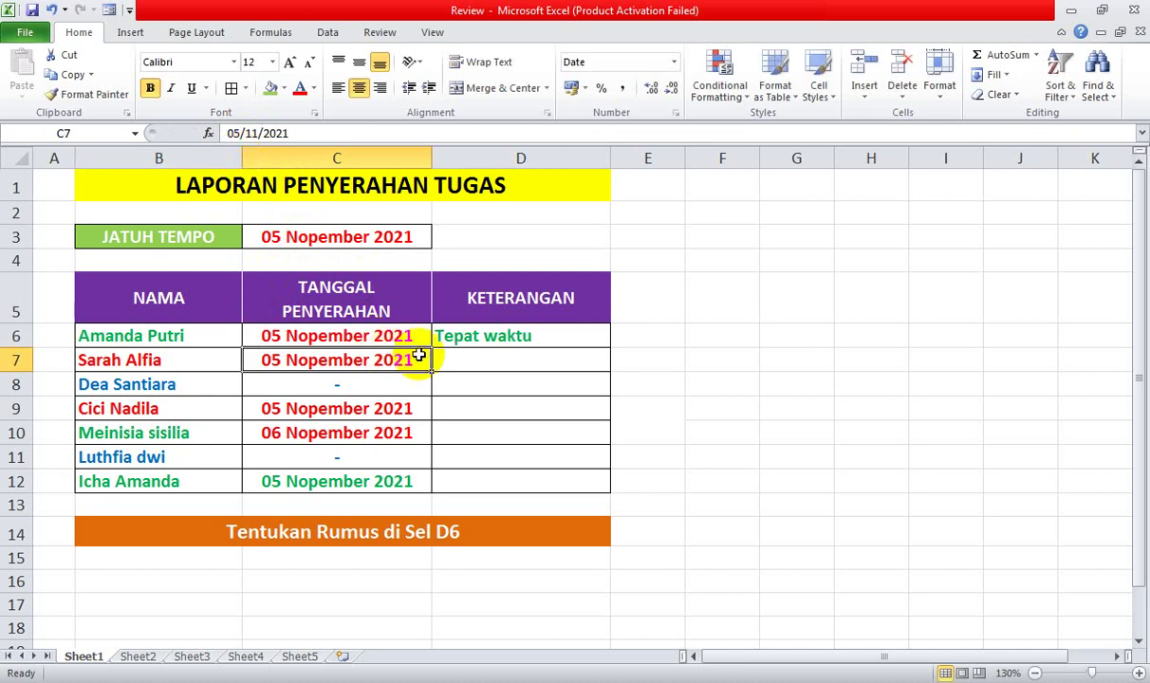
Fill the D6 formula down the KETERANGAN column through D12
click(523, 339)
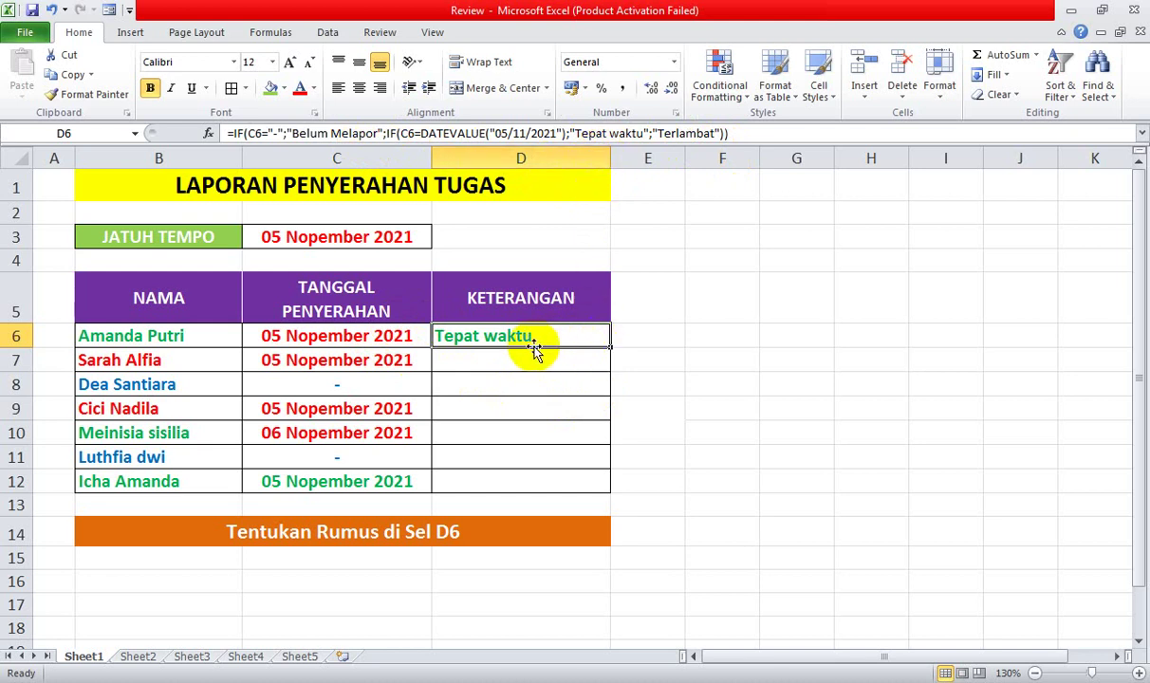
click(390, 335)
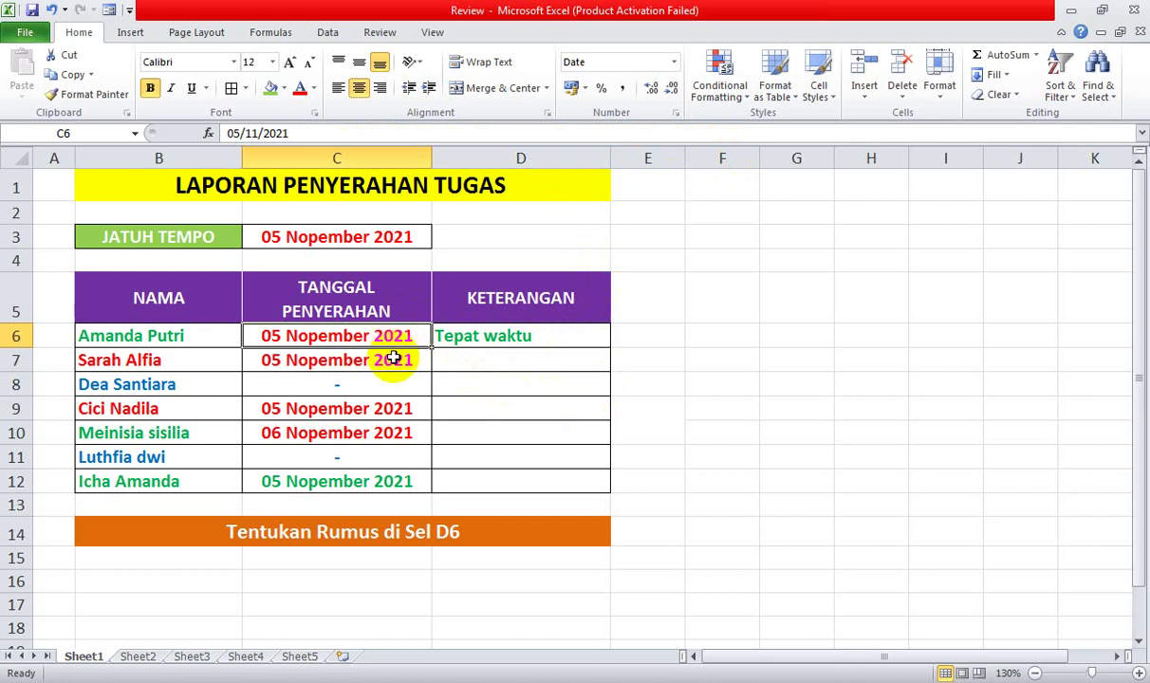
click(480, 337)
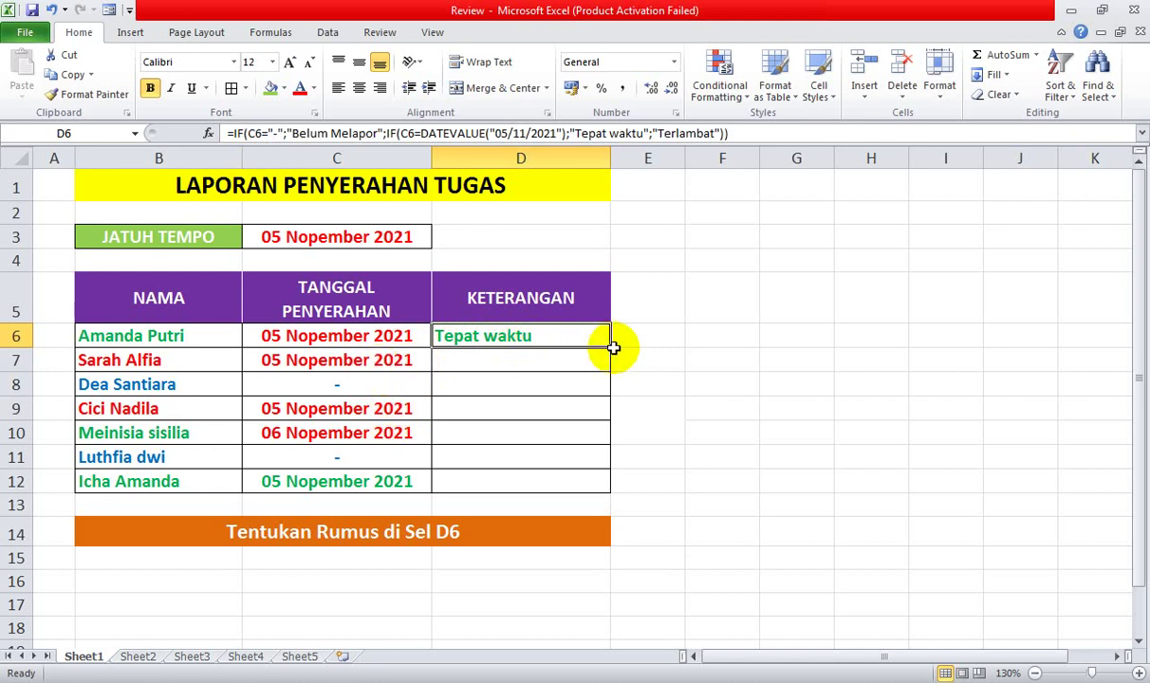
mouse_move(612, 349)
mouse_down()
mouse_move(606, 433)
mouse_move(615, 351)
mouse_up()
drag(612, 347, 585, 483)
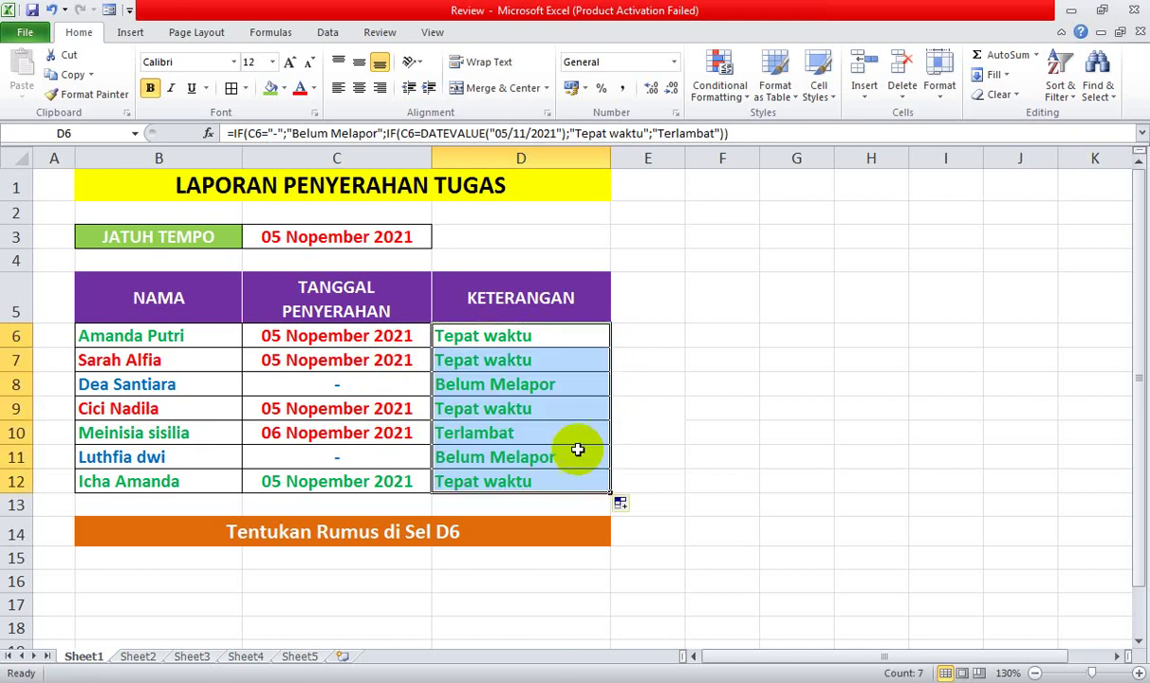
Compare the submission dates and dash entries in rows 7 to 11 with their KETERANGAN results
click(403, 358)
click(521, 360)
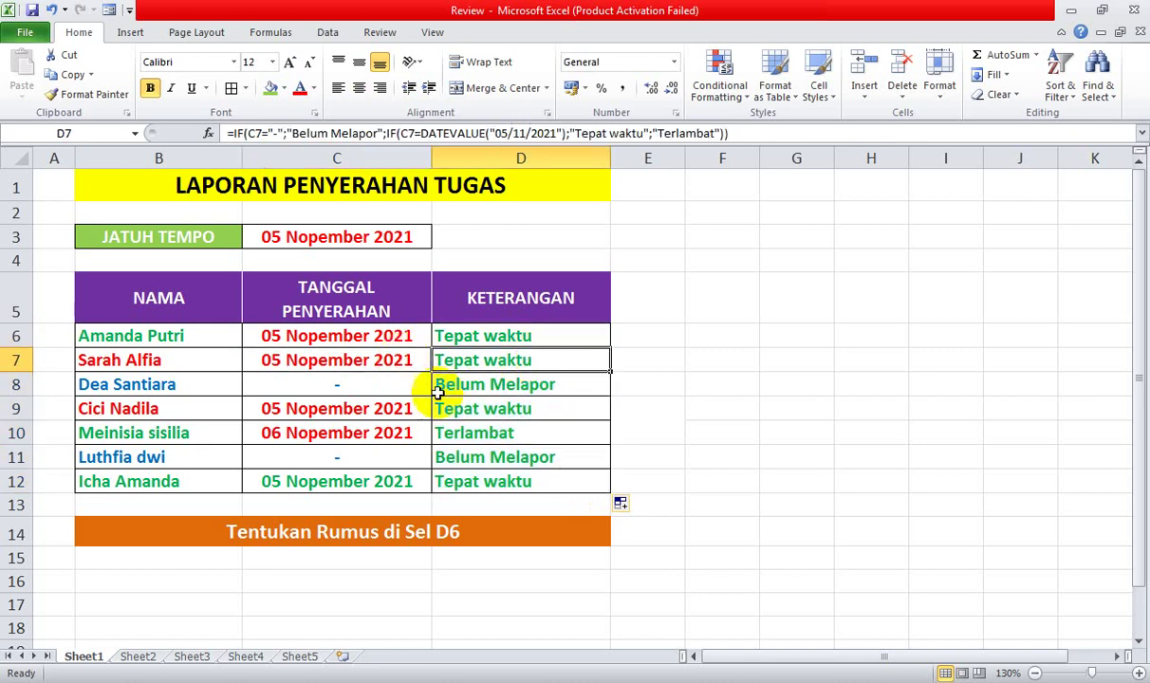
click(389, 408)
click(477, 408)
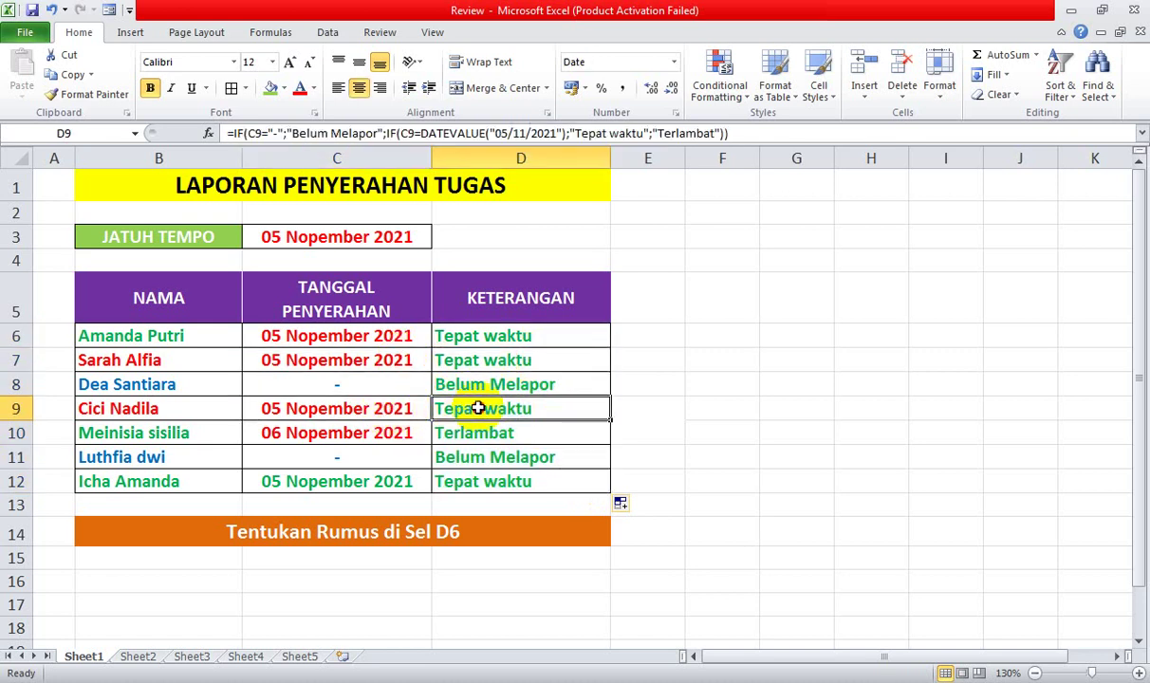
click(380, 431)
click(469, 433)
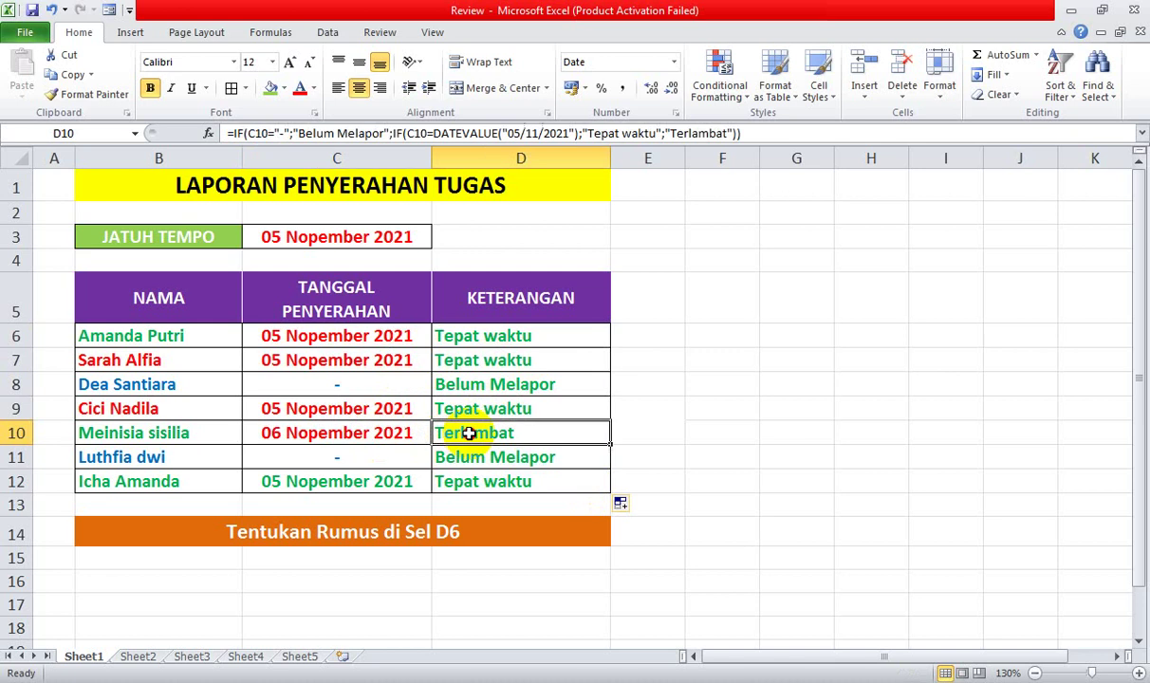
click(372, 385)
click(347, 455)
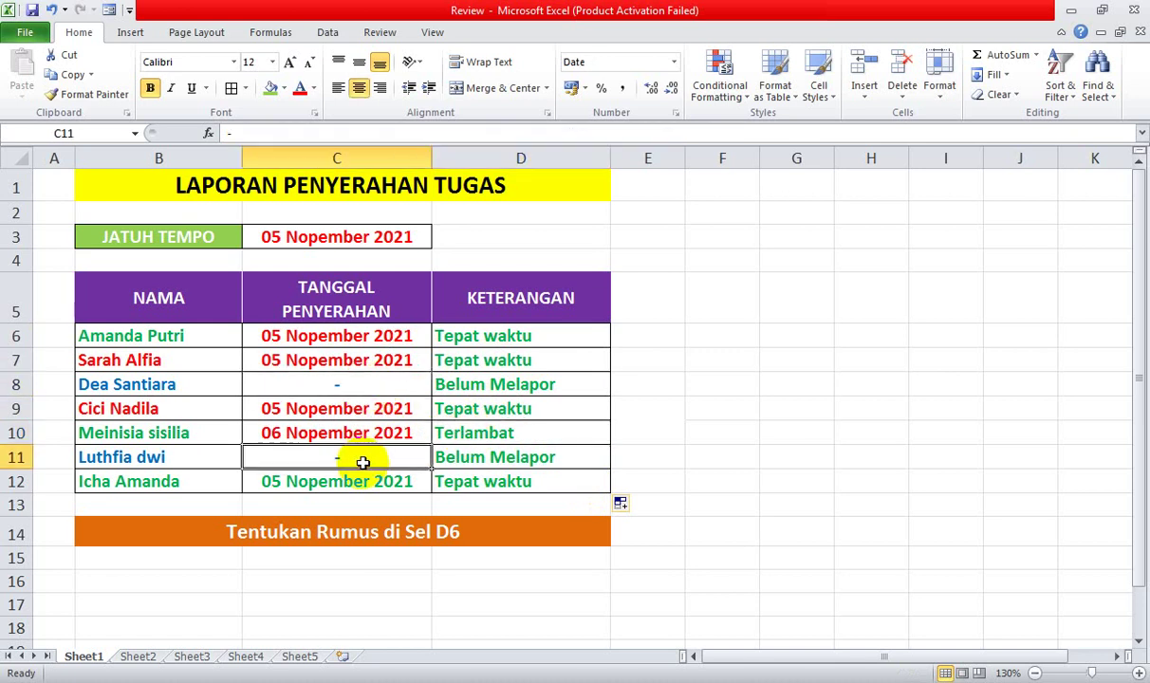
click(470, 458)
Color the "Belum Melapor" text in D8 and D11 red
click(483, 384)
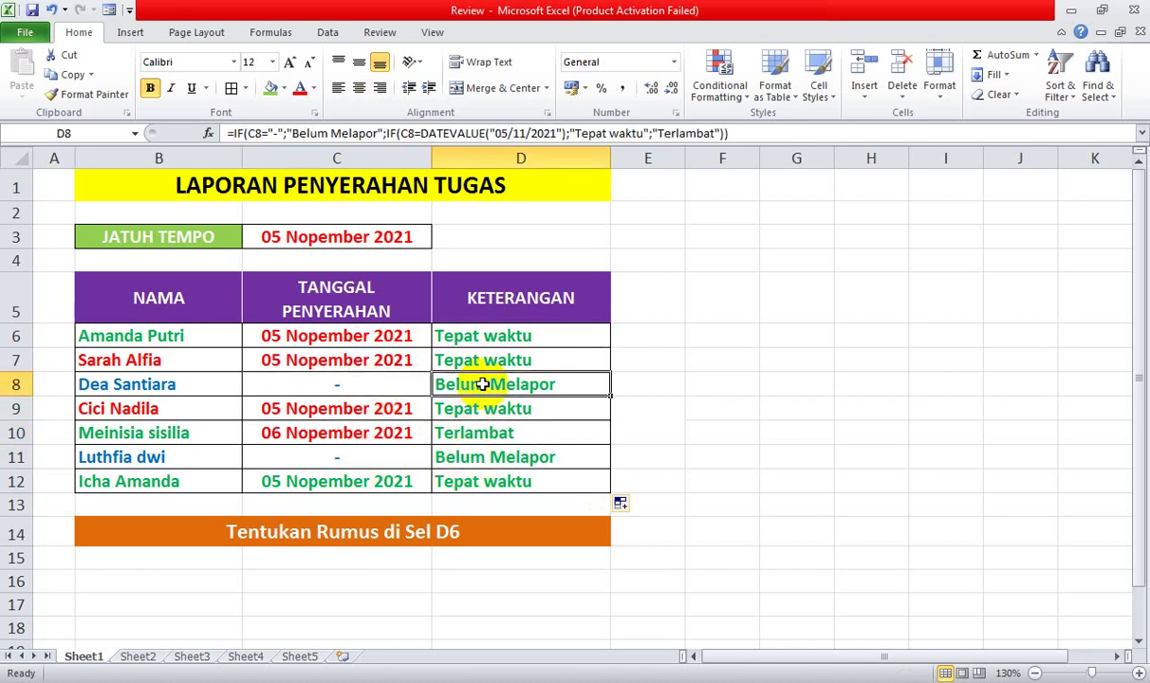
click(299, 88)
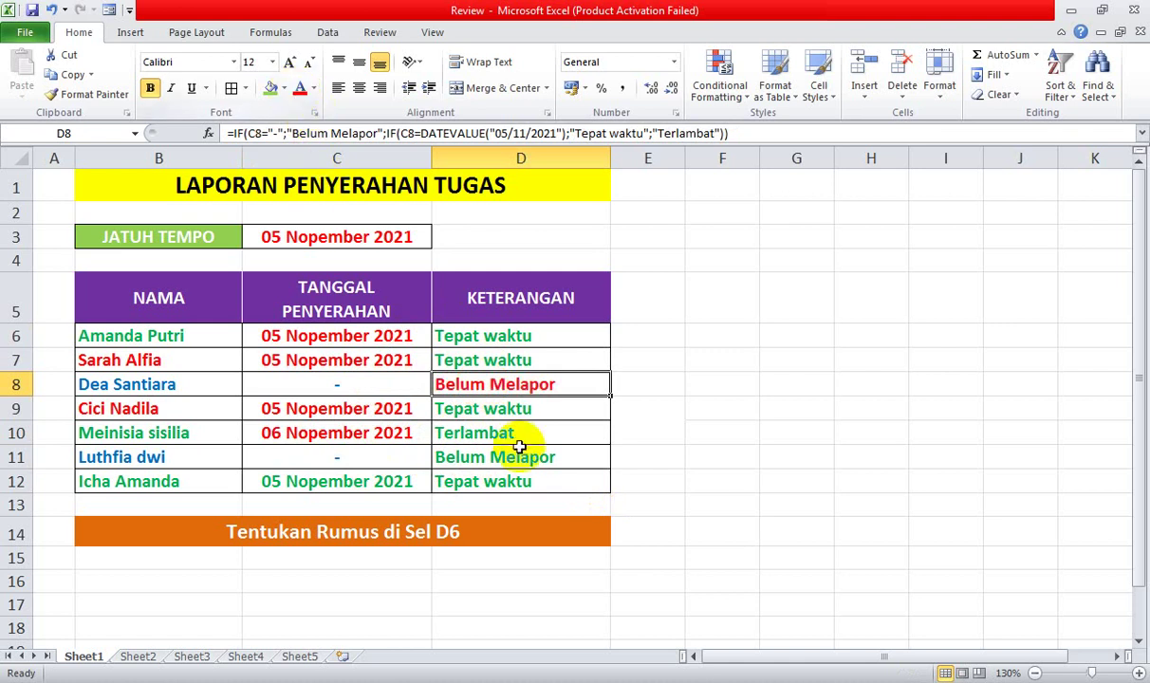
click(515, 452)
click(299, 91)
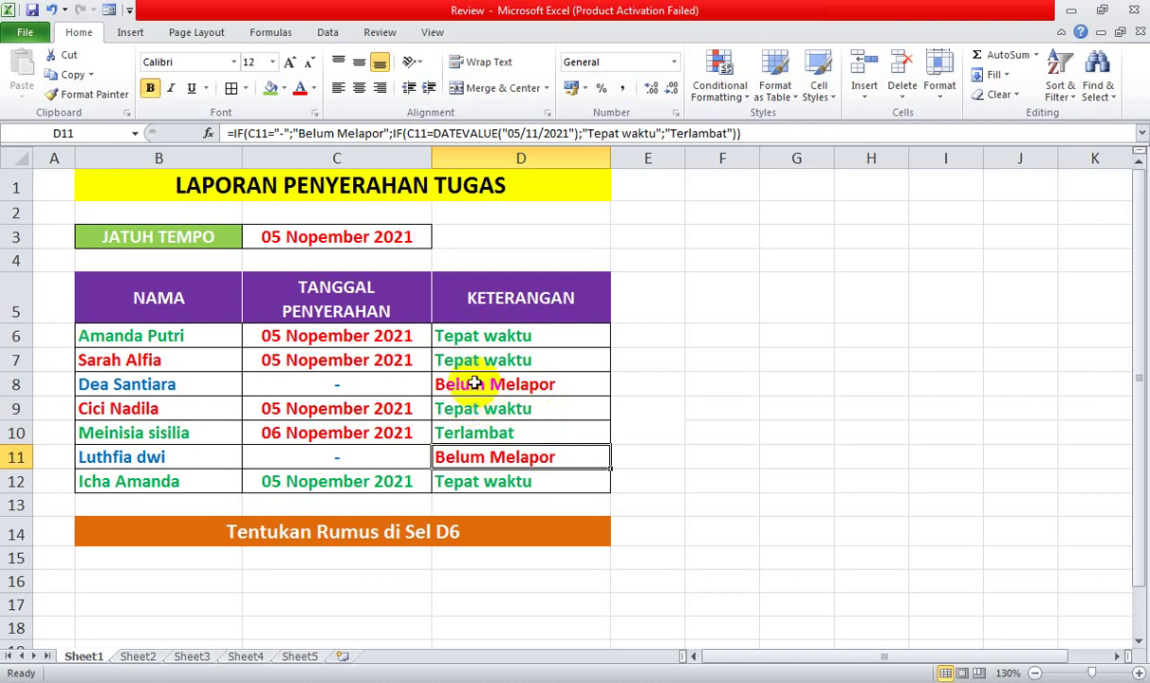
Review the due date in C3, the submission dates in C6 and C7, the D6 formula and the instruction in row 14
click(370, 240)
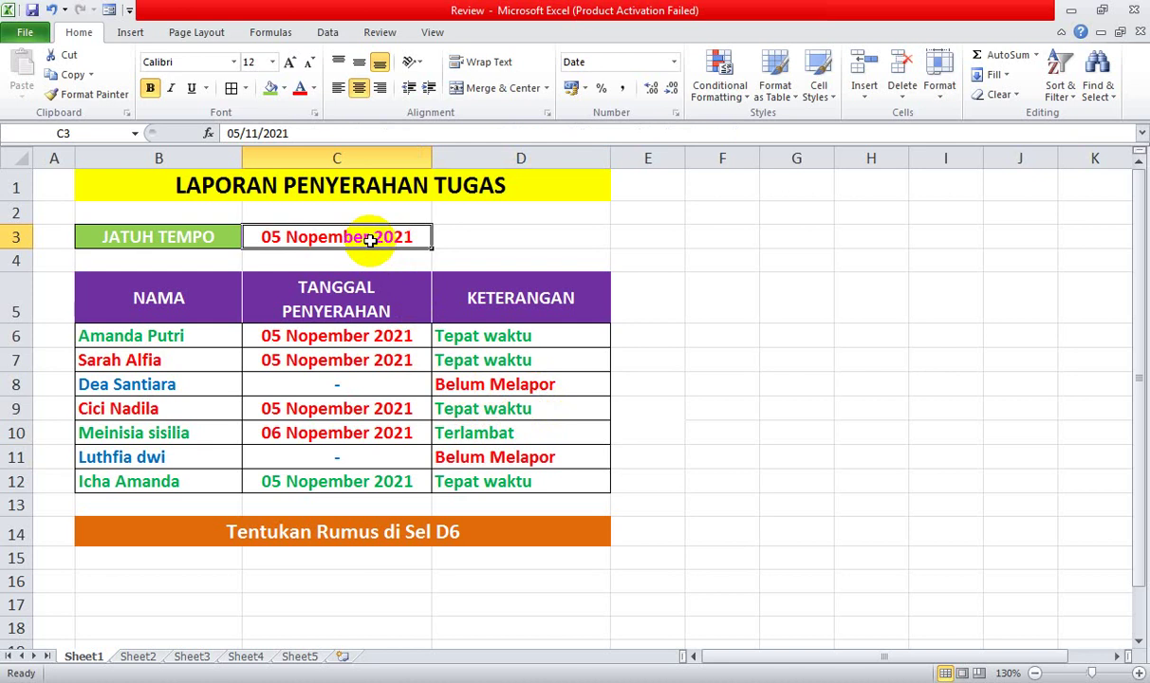
click(352, 344)
click(361, 366)
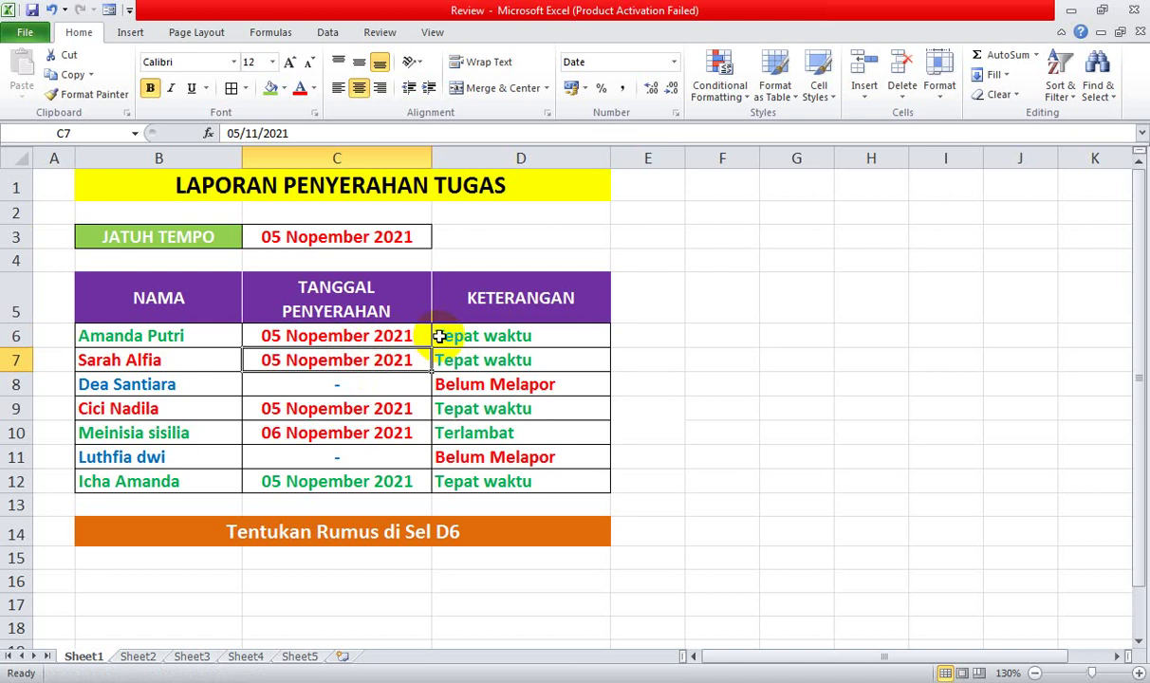
click(416, 375)
click(411, 349)
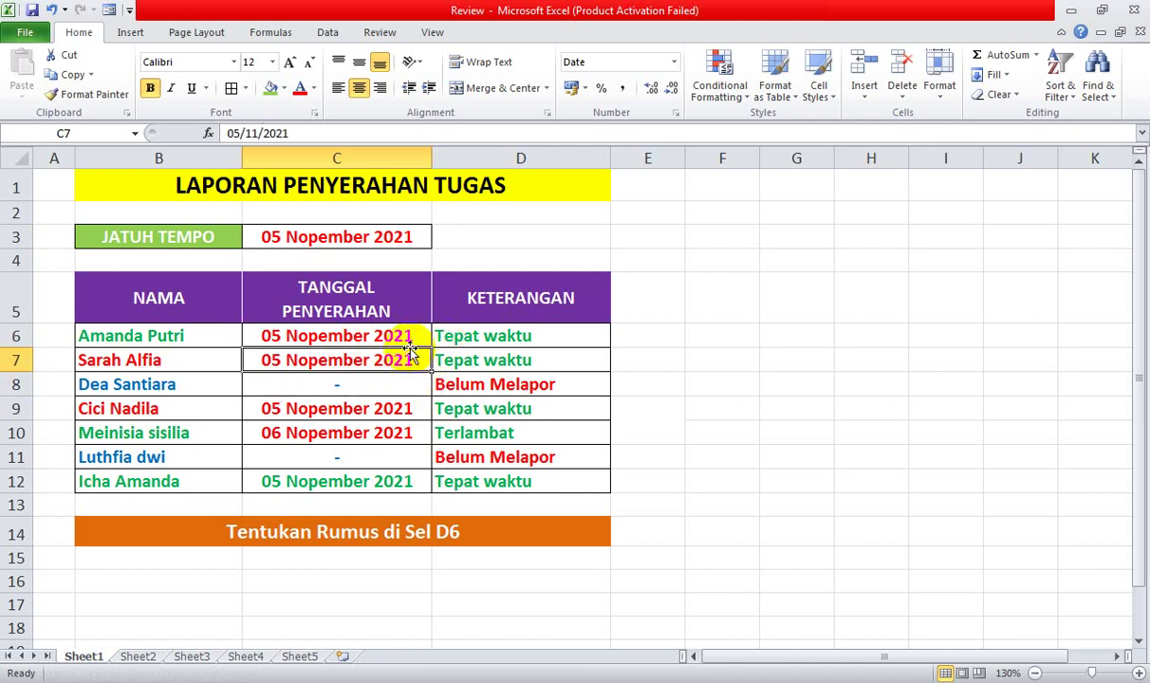
click(486, 334)
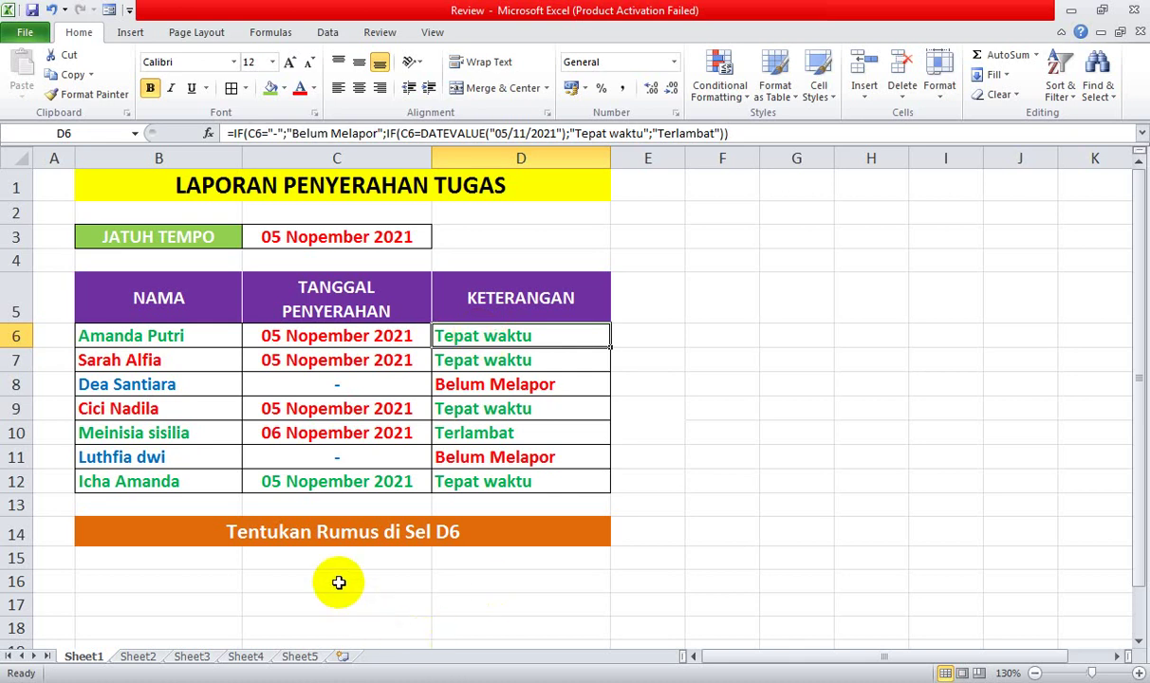
click(267, 537)
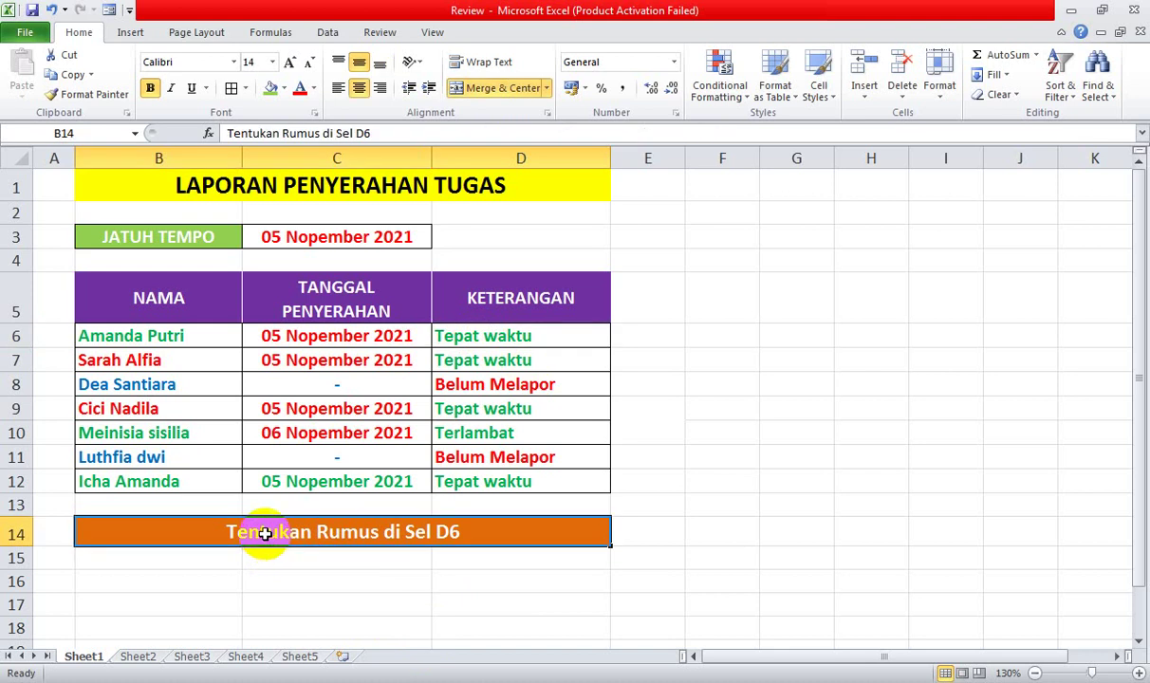
click(534, 336)
click(428, 534)
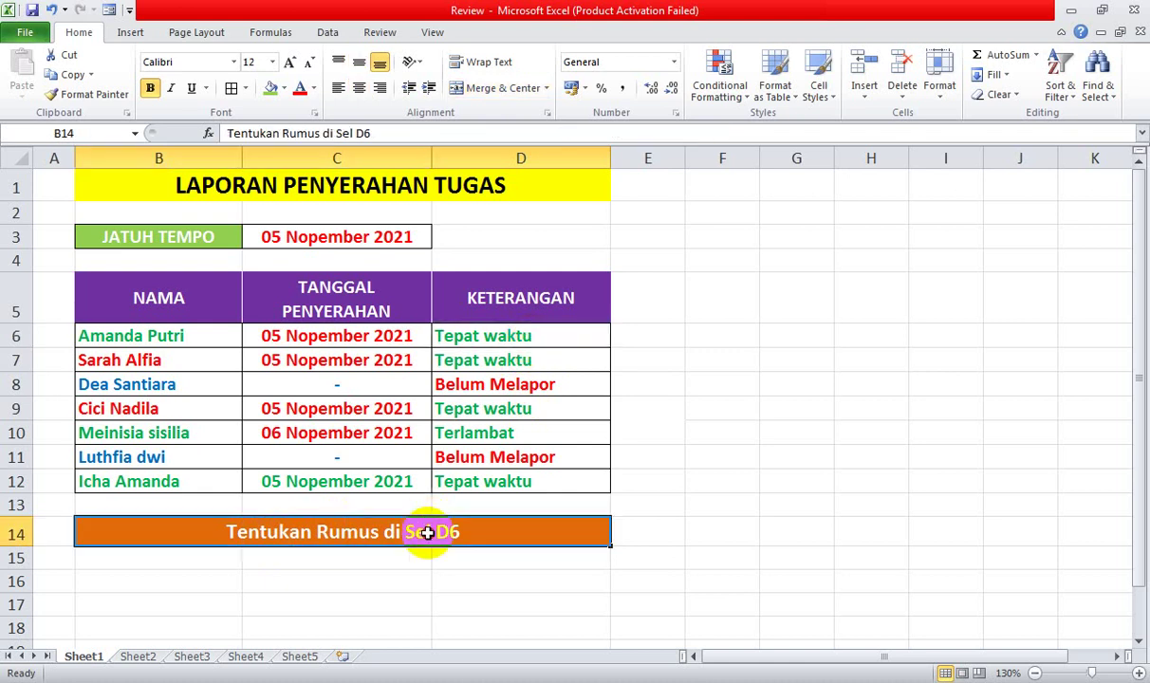